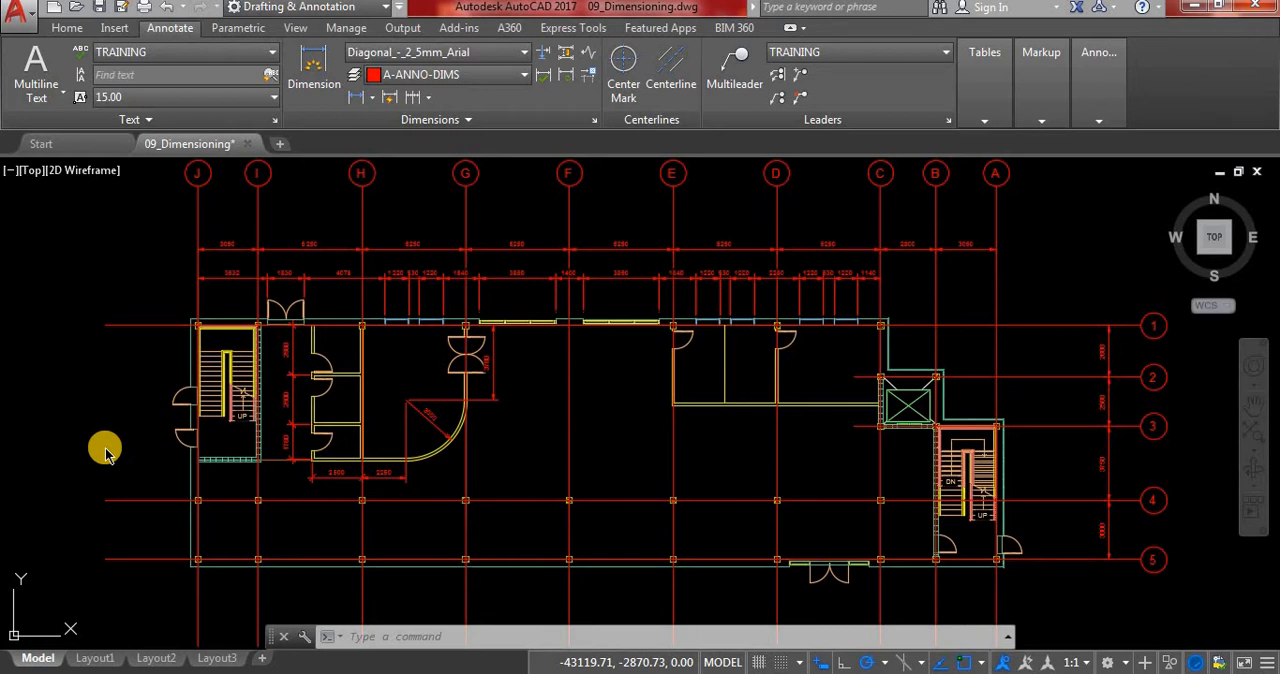
Switch the model view to the saved custom view Office.
{"action": "left_click", "coordinate": [31, 172]}
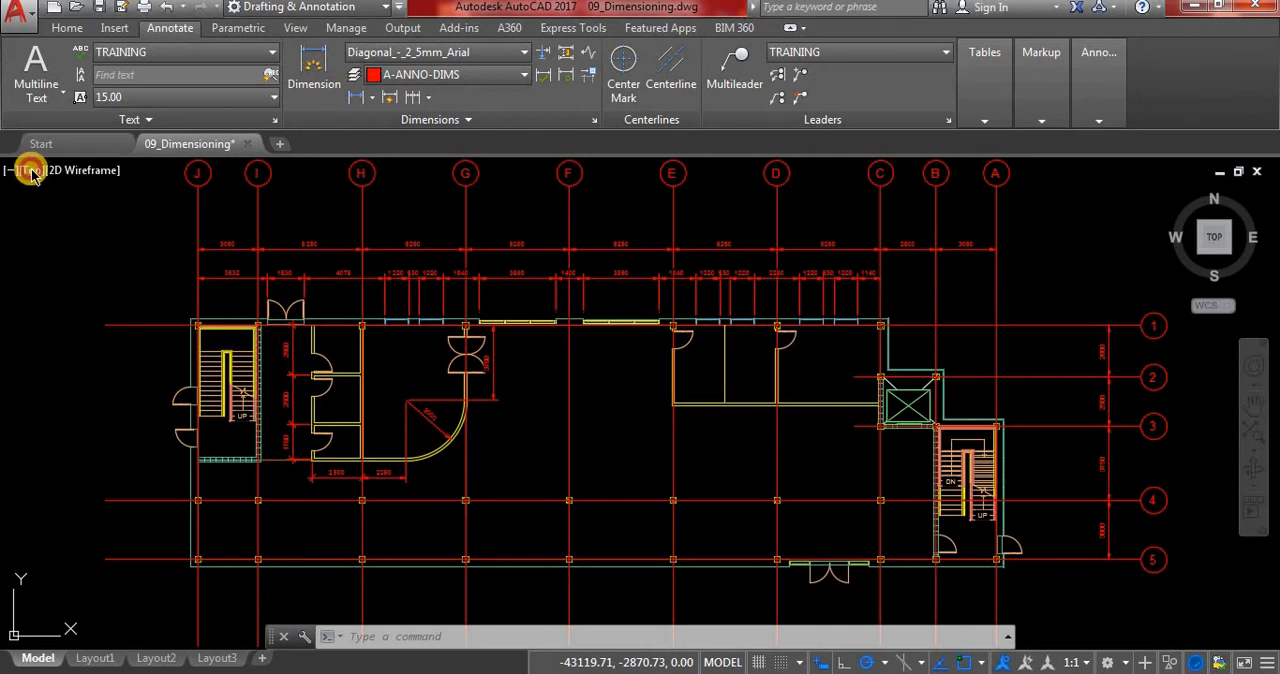
{"action": "left_click", "coordinate": [32, 172]}
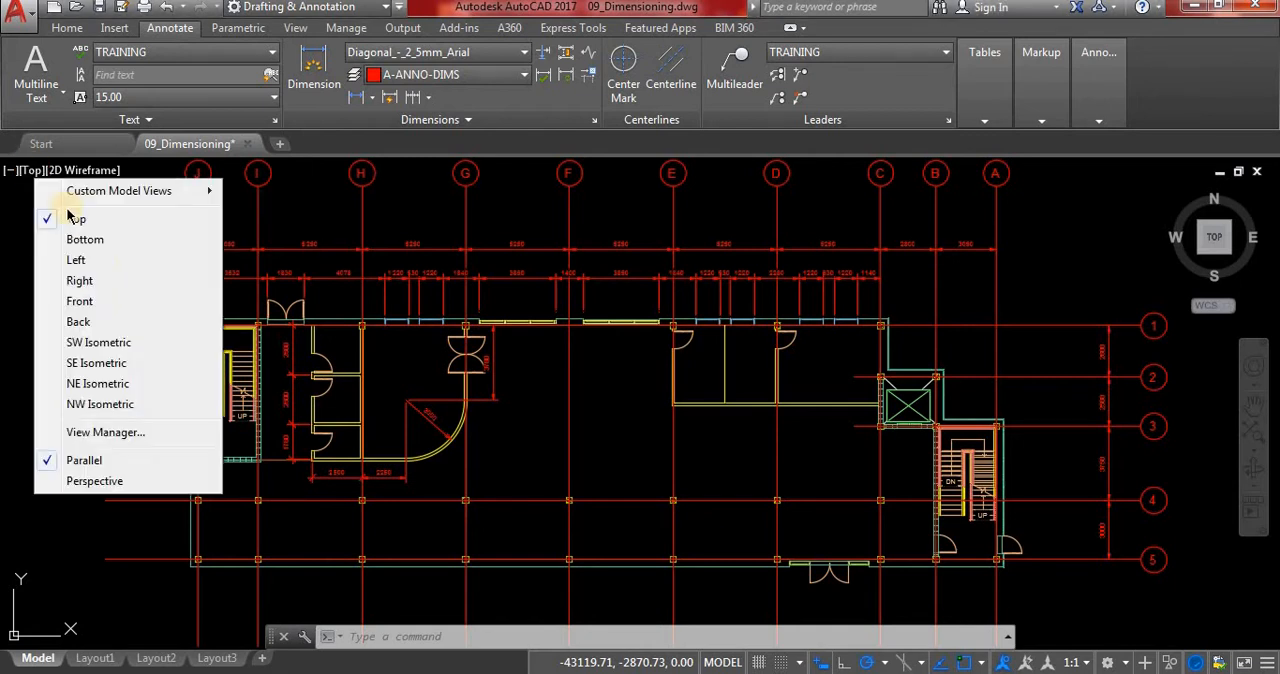
{"action": "left_click", "coordinate": [193, 195]}
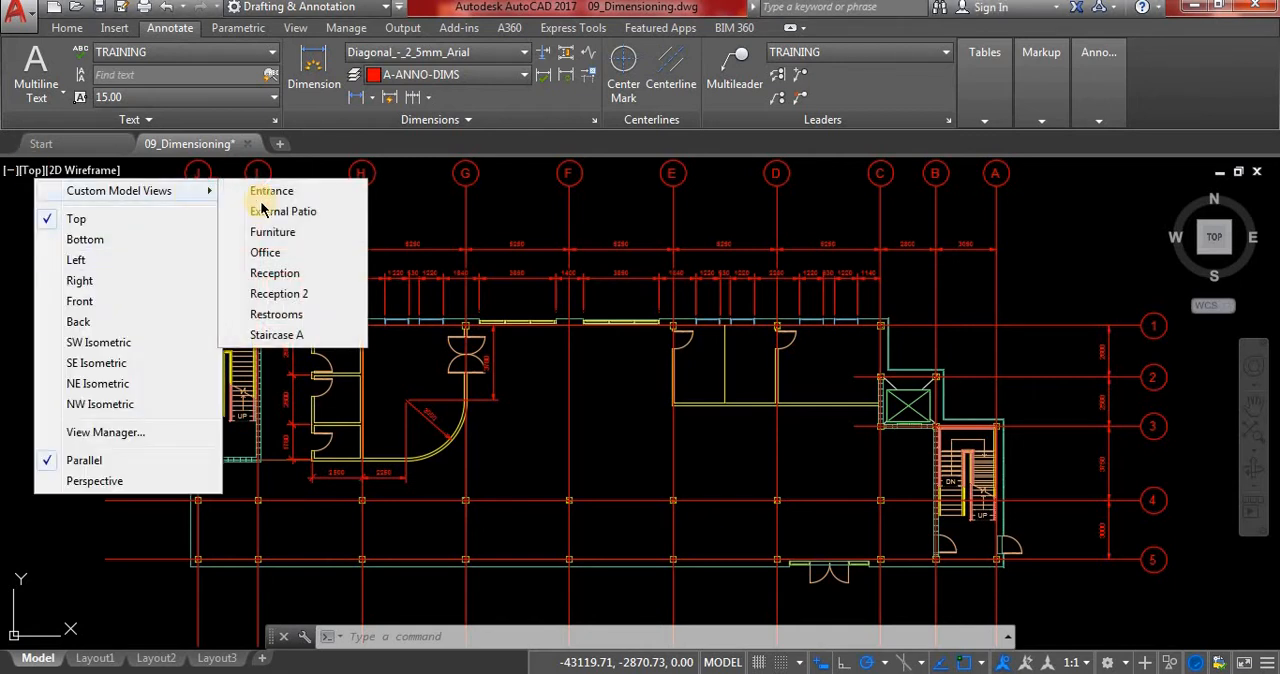
{"action": "left_click", "coordinate": [286, 253]}
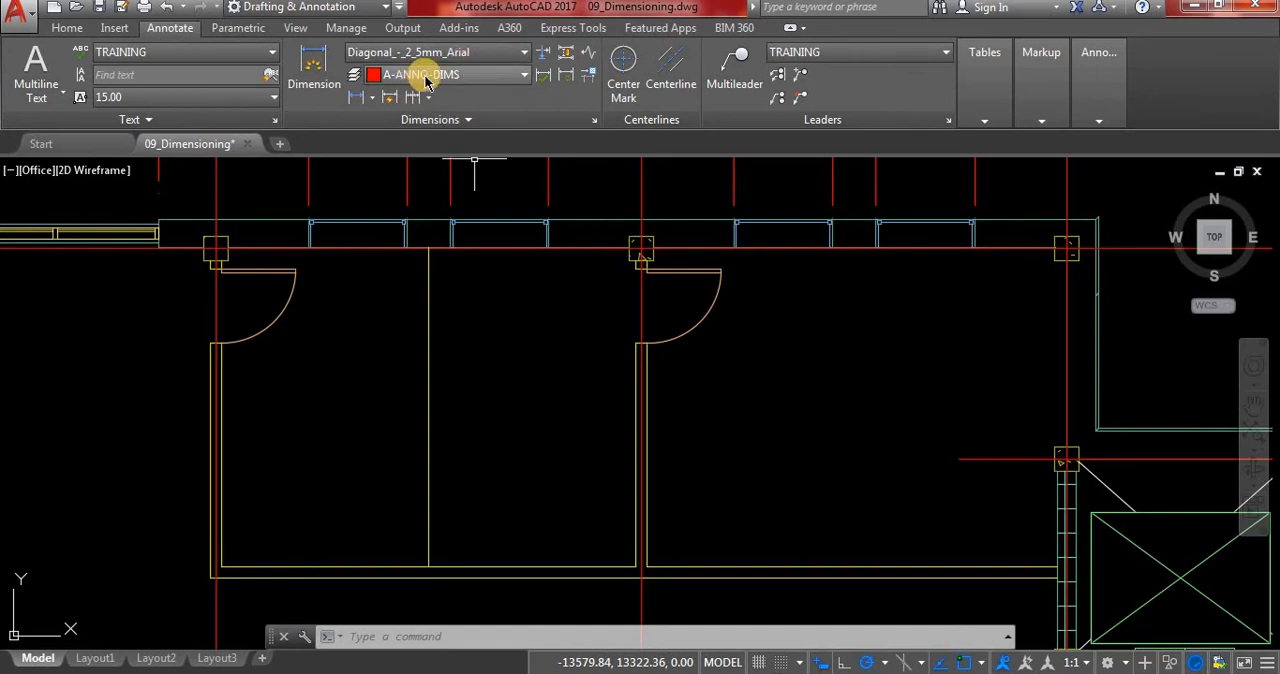
Add a horizontal linear dimension from the gridline E and 1 intersection to the near edge of the first office window, placed inside the room.
{"action": "left_click", "coordinate": [373, 101]}
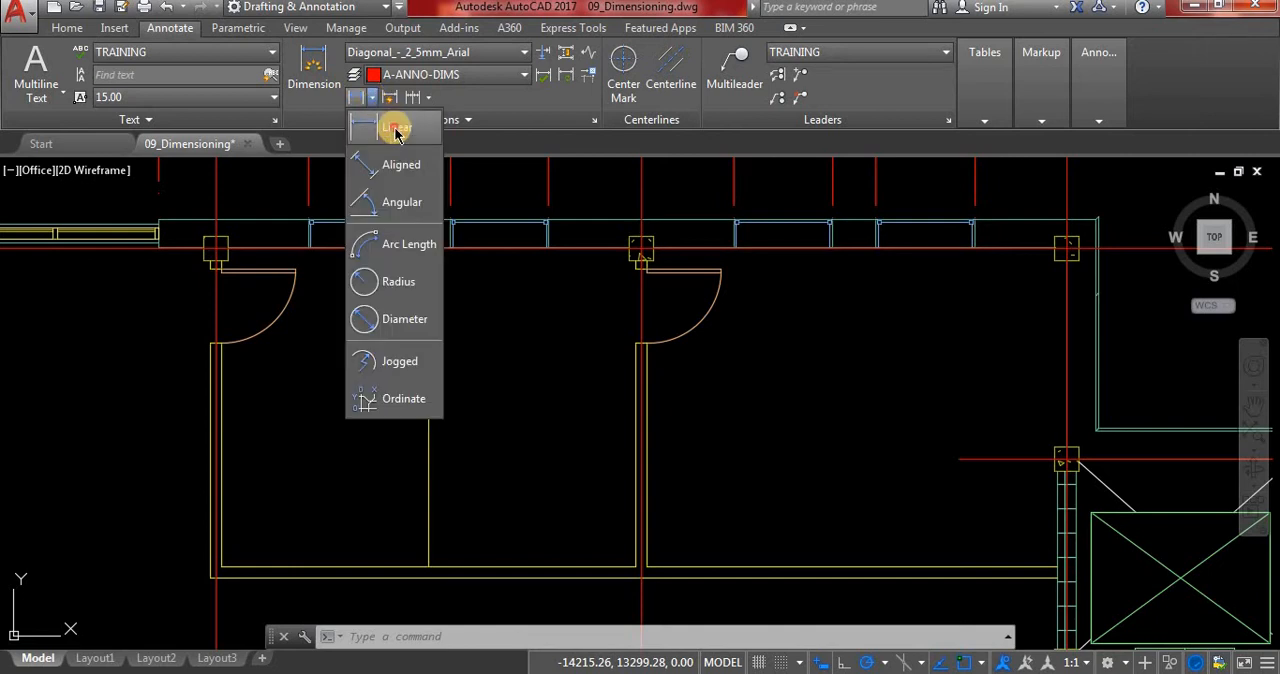
{"action": "left_click", "coordinate": [391, 124]}
{"action": "scroll", "coordinate": [210, 262], "scroll_direction": "up", "scroll_amount": 6}
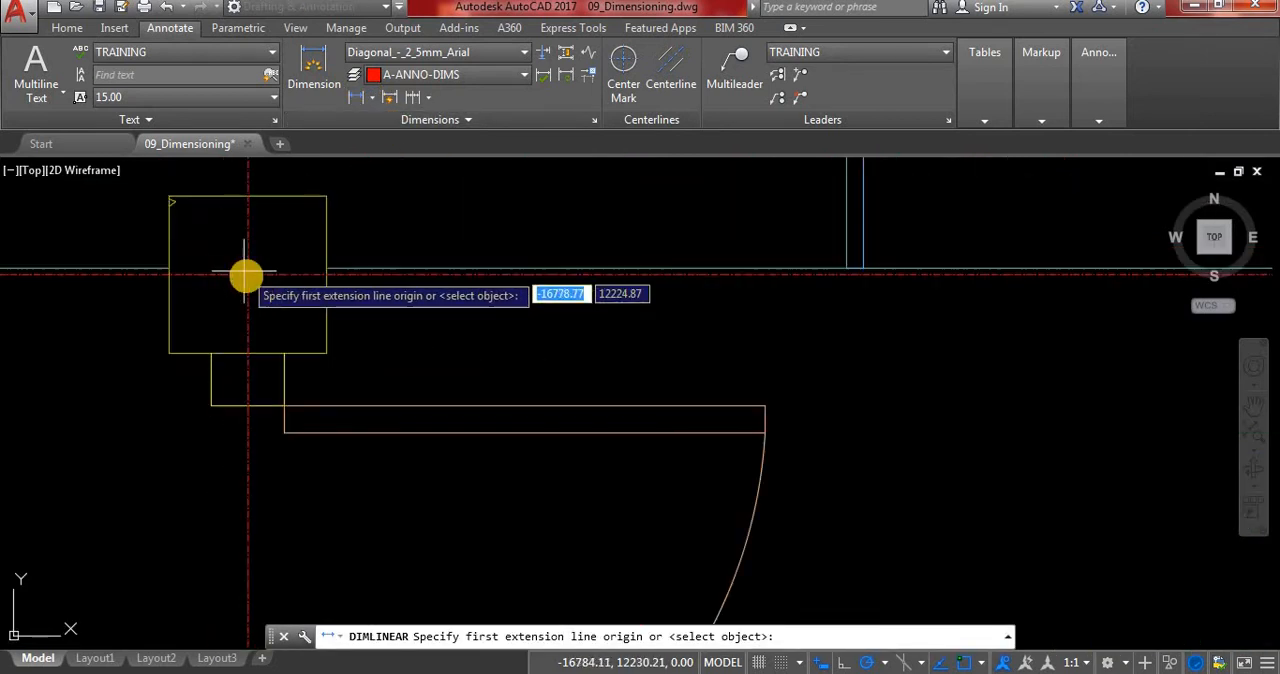
{"action": "left_click", "coordinate": [221, 283]}
{"action": "scroll", "coordinate": [240, 285], "scroll_direction": "down", "scroll_amount": 5}
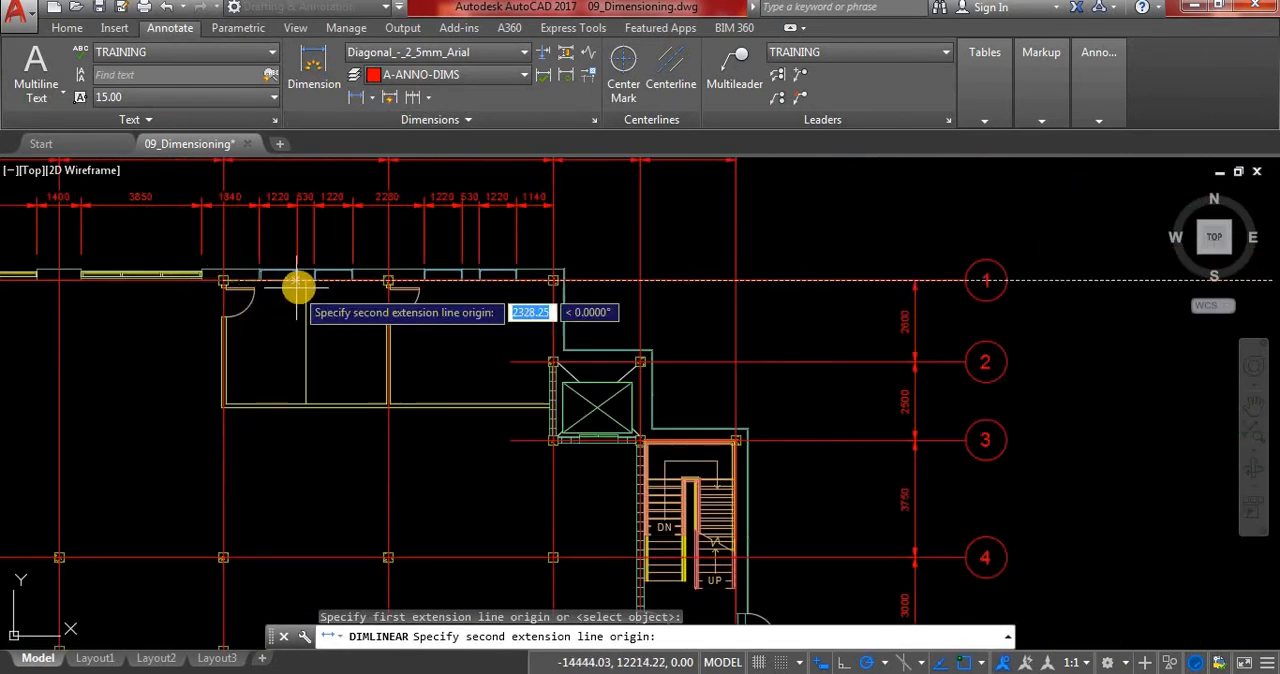
{"action": "scroll", "coordinate": [297, 283], "scroll_direction": "up", "scroll_amount": 5}
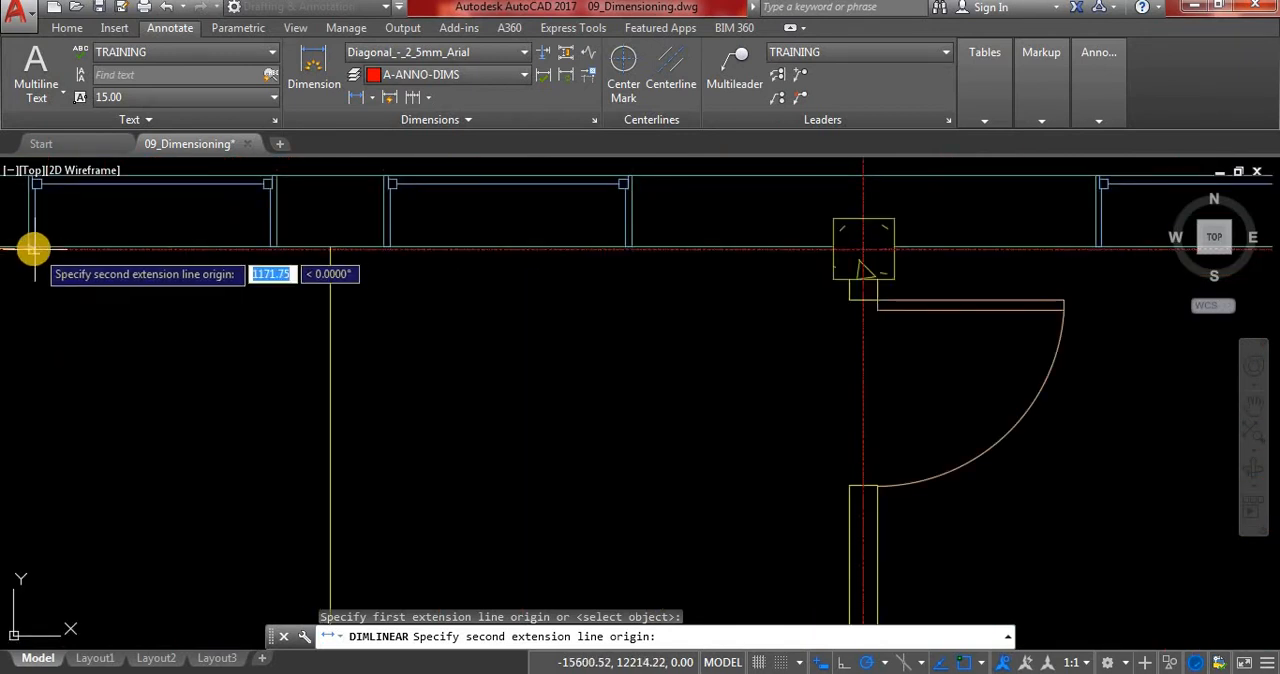
{"action": "scroll", "coordinate": [396, 283], "scroll_direction": "down", "scroll_amount": 4}
{"action": "scroll", "coordinate": [290, 284], "scroll_direction": "up", "scroll_amount": 6}
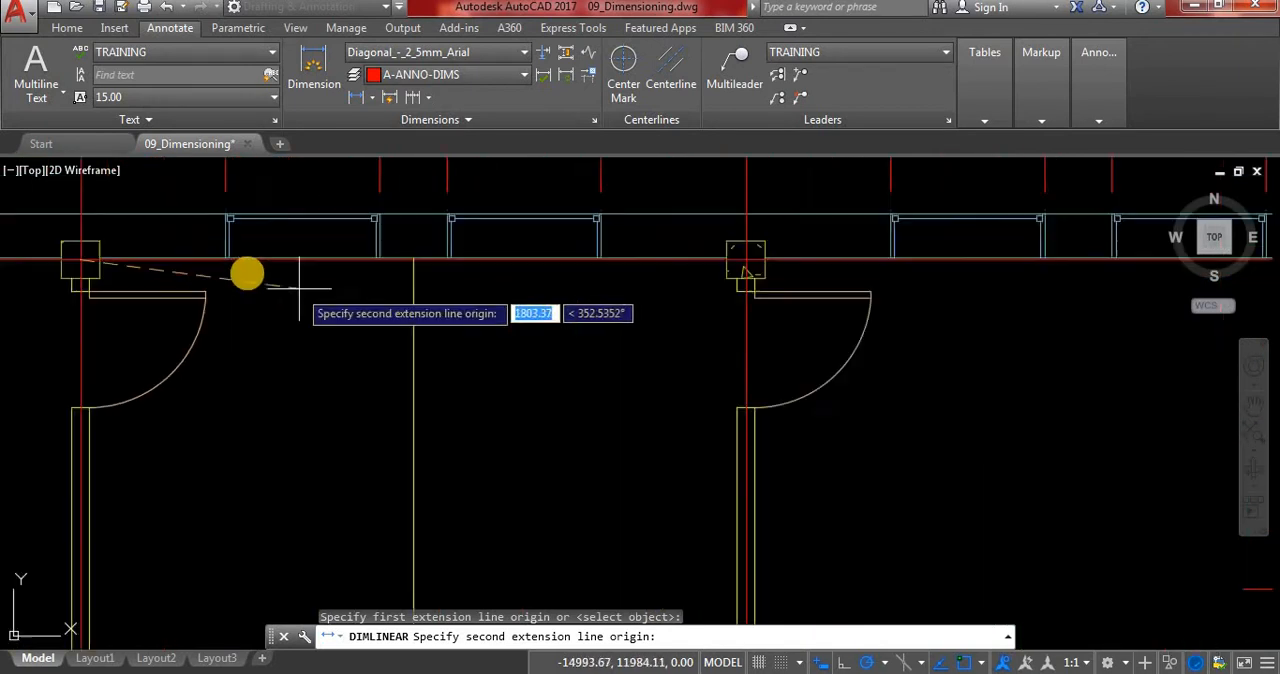
{"action": "left_click", "coordinate": [180, 240]}
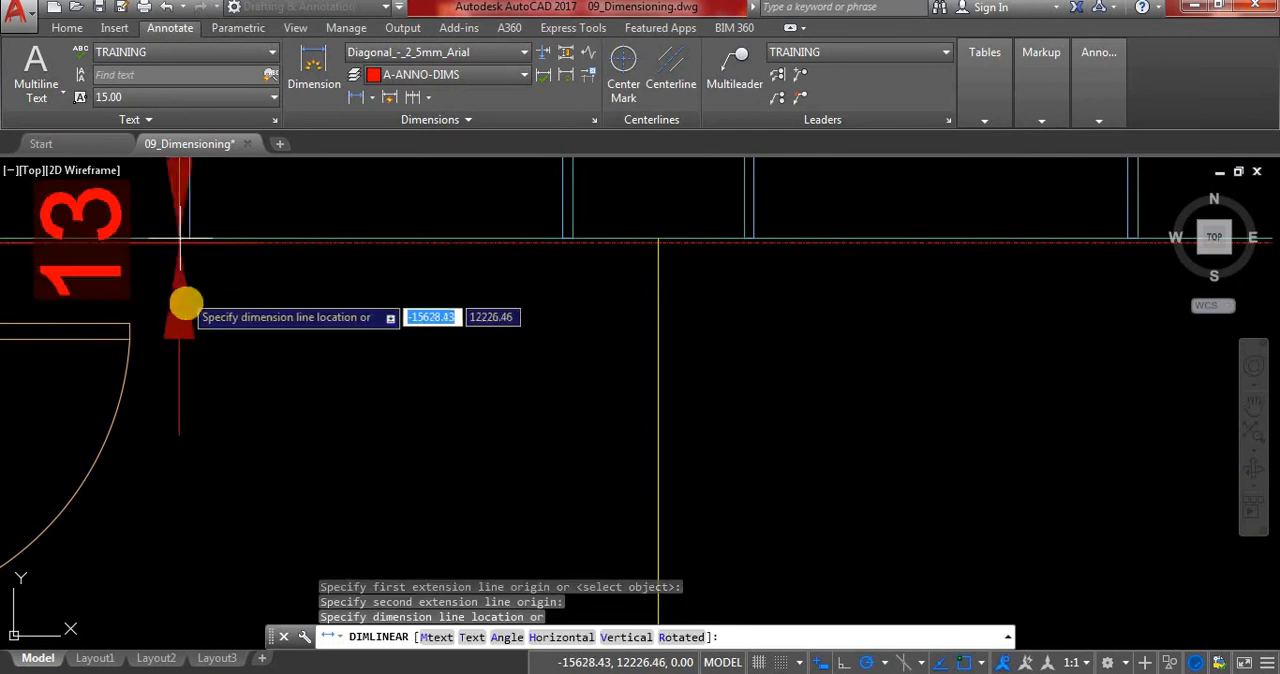
{"action": "scroll", "coordinate": [186, 314], "scroll_direction": "down", "scroll_amount": 4}
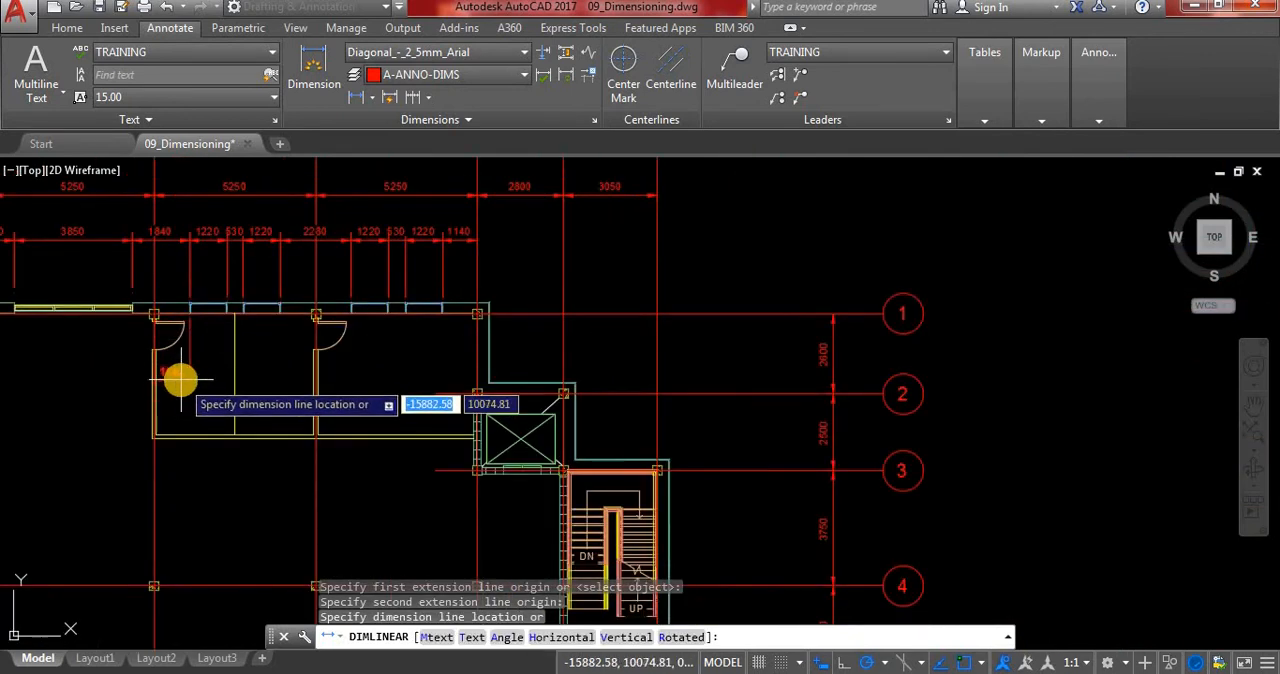
{"action": "scroll", "coordinate": [178, 372], "scroll_direction": "up", "scroll_amount": 6}
{"action": "left_click", "coordinate": [170, 329]}
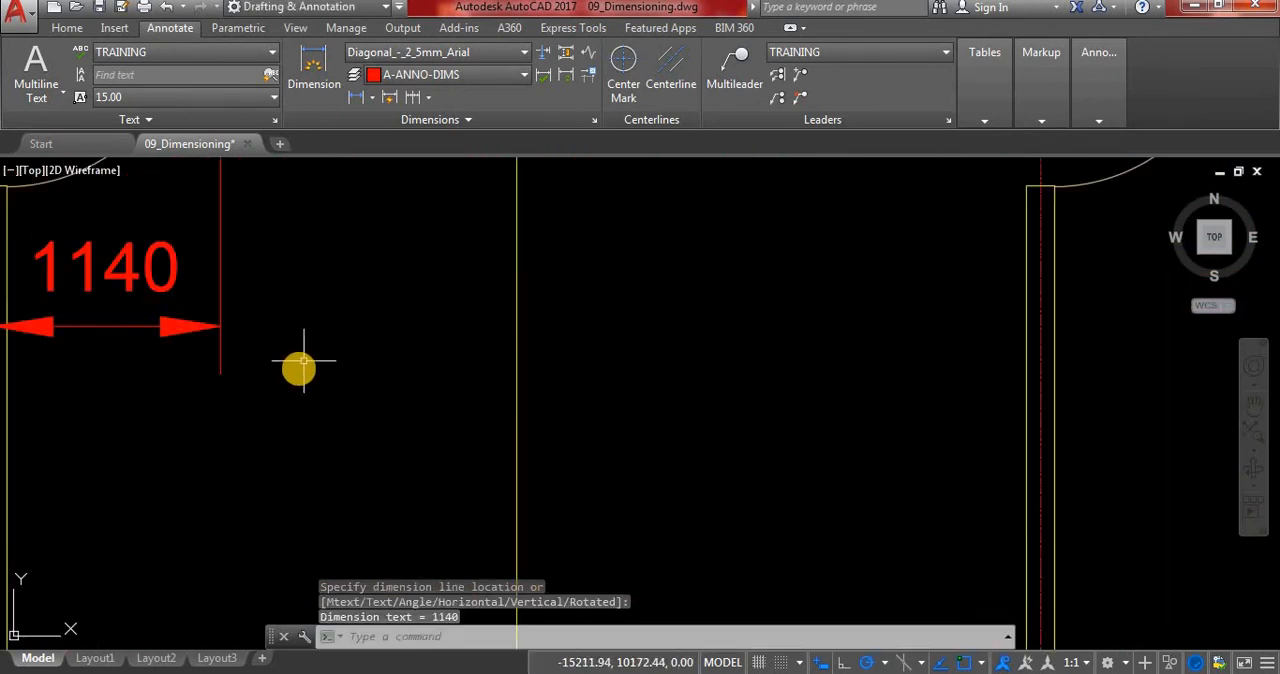
Add a second linear dimension from the same grid intersection to the far edge of the first window, placed below the first dimension.
{"action": "scroll", "coordinate": [309, 374], "scroll_direction": "up", "scroll_amount": 3}
{"action": "scroll", "coordinate": [320, 381], "scroll_direction": "down", "scroll_amount": 5}
{"action": "scroll", "coordinate": [320, 381], "scroll_direction": "down", "scroll_amount": 3}
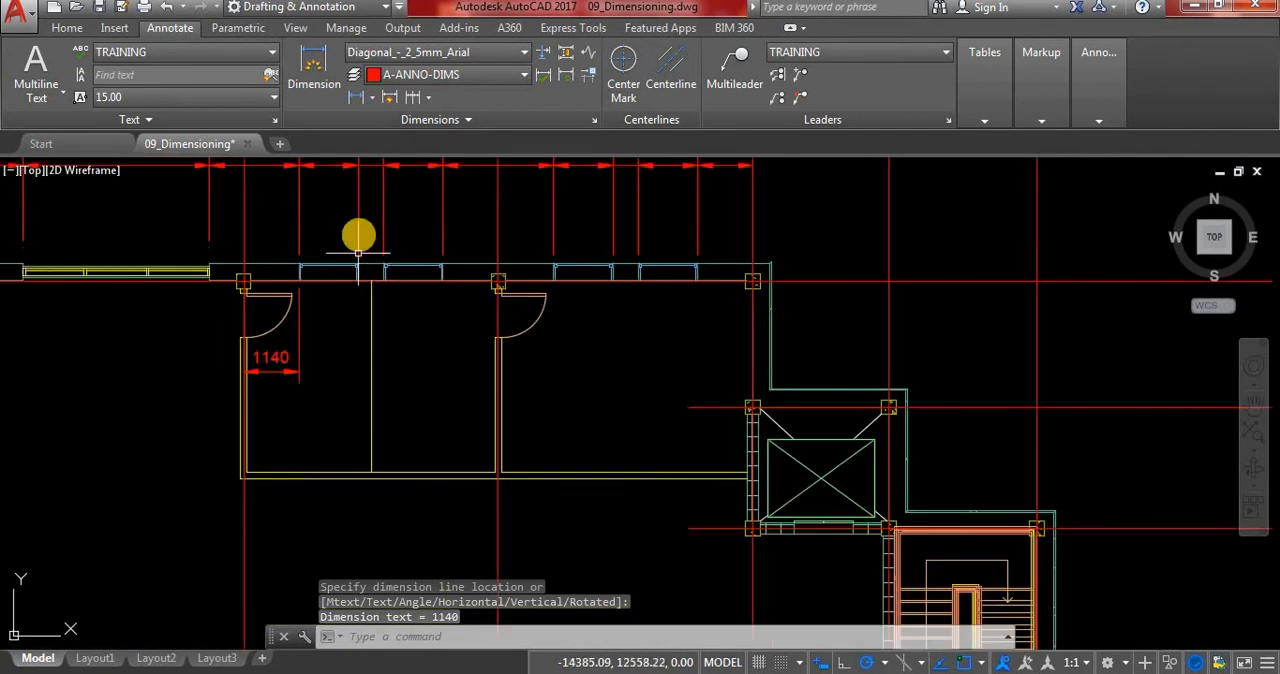
{"action": "scroll", "coordinate": [270, 231], "scroll_direction": "up", "scroll_amount": 3}
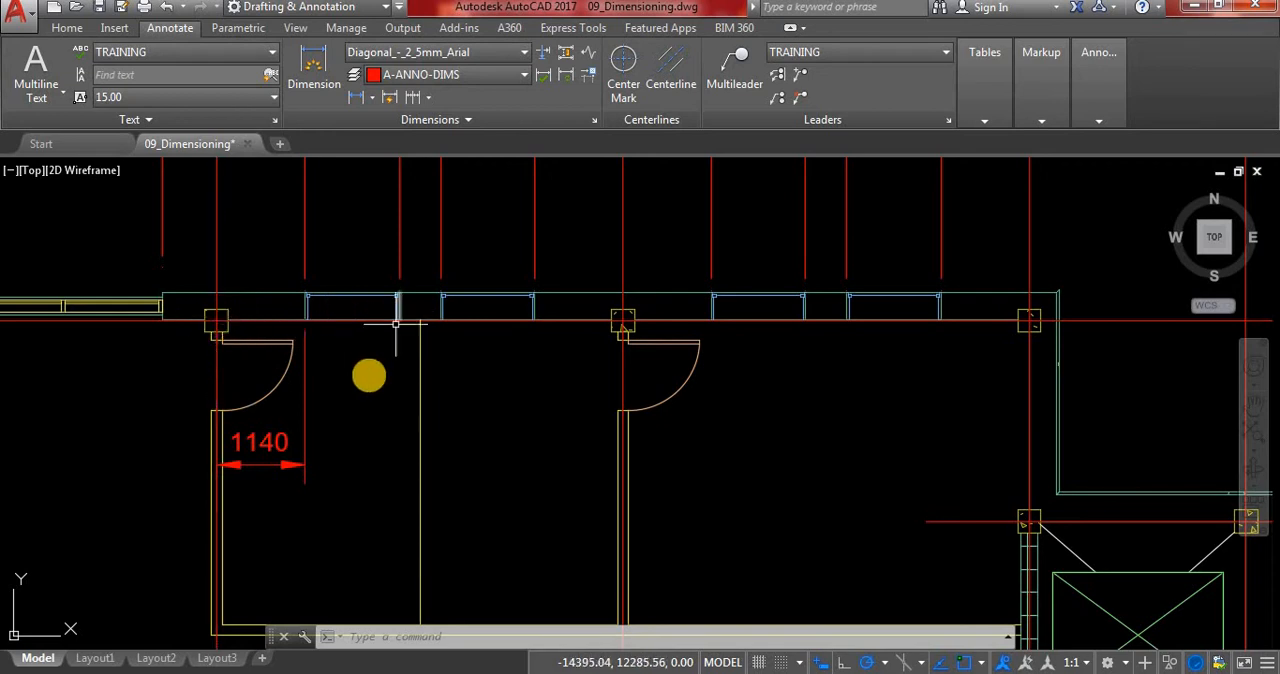
{"action": "right_click", "coordinate": [340, 386]}
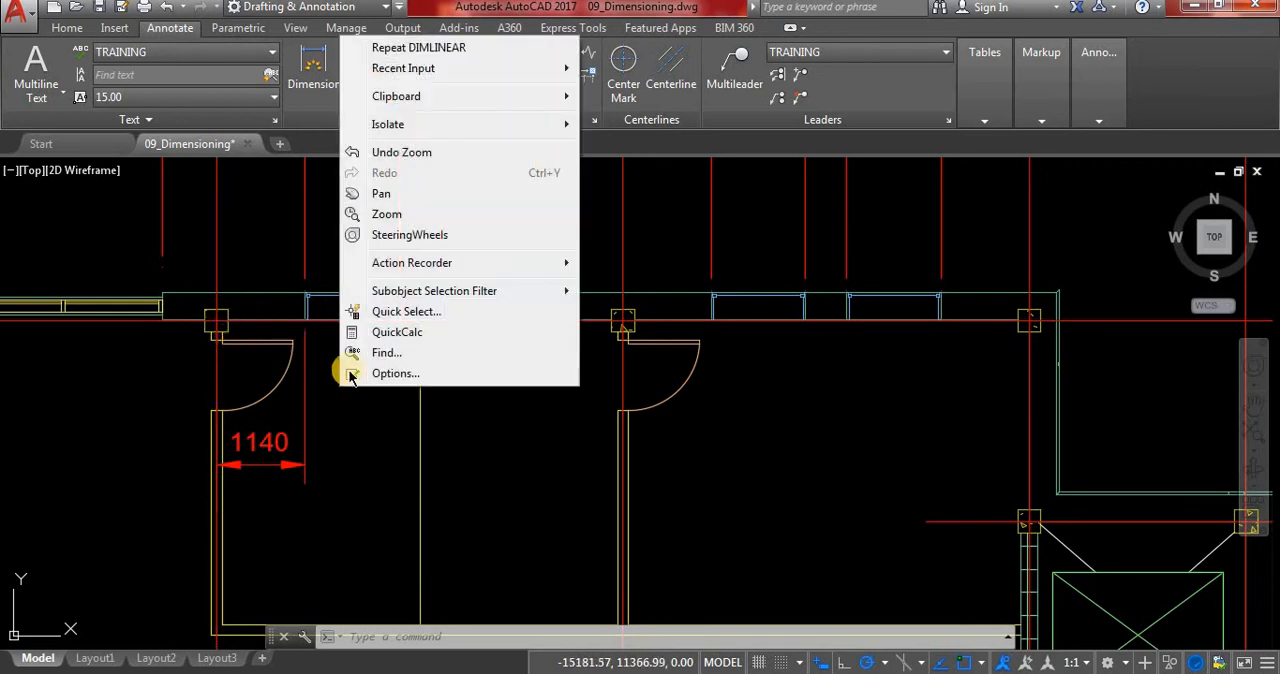
{"action": "left_click", "coordinate": [420, 50]}
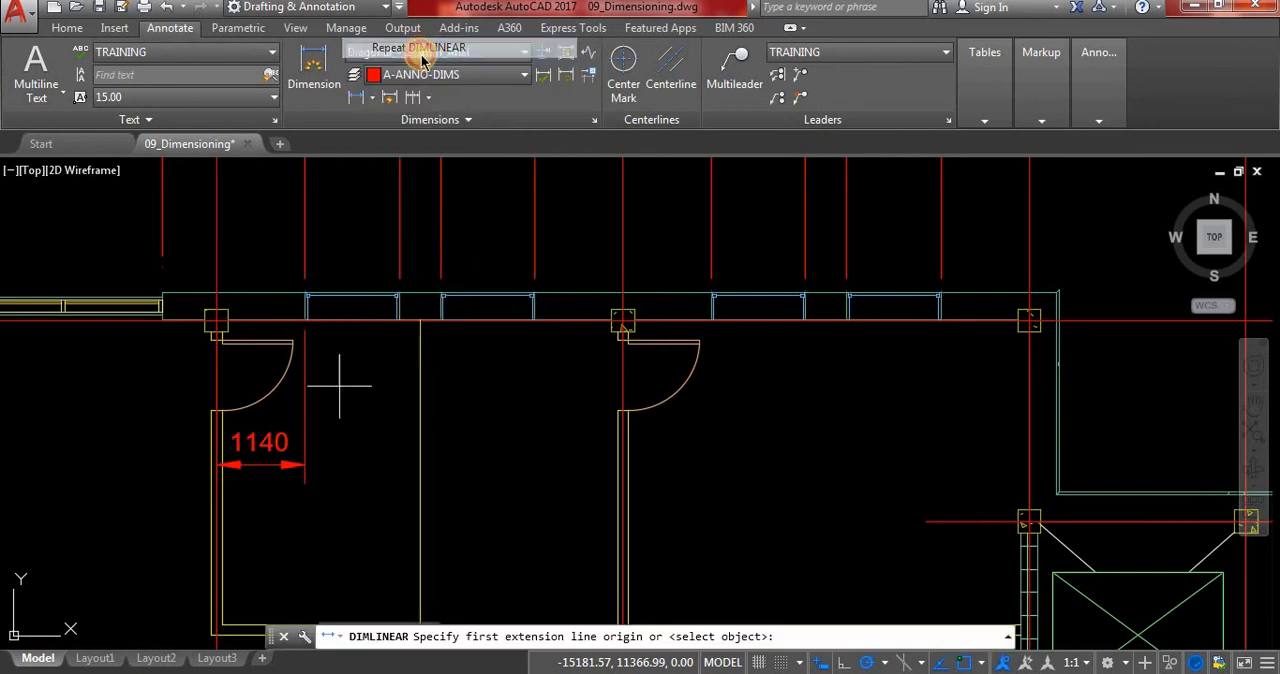
{"action": "scroll", "coordinate": [243, 390], "scroll_direction": "up", "scroll_amount": 4}
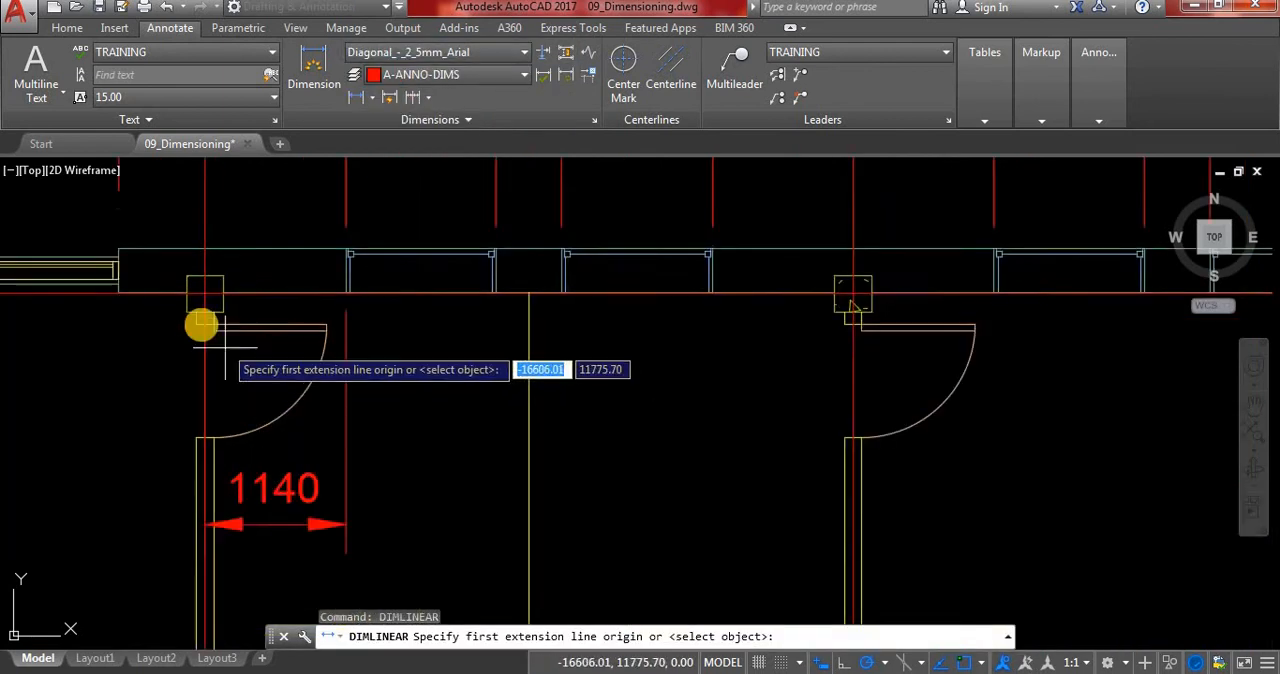
{"action": "left_click", "coordinate": [208, 271]}
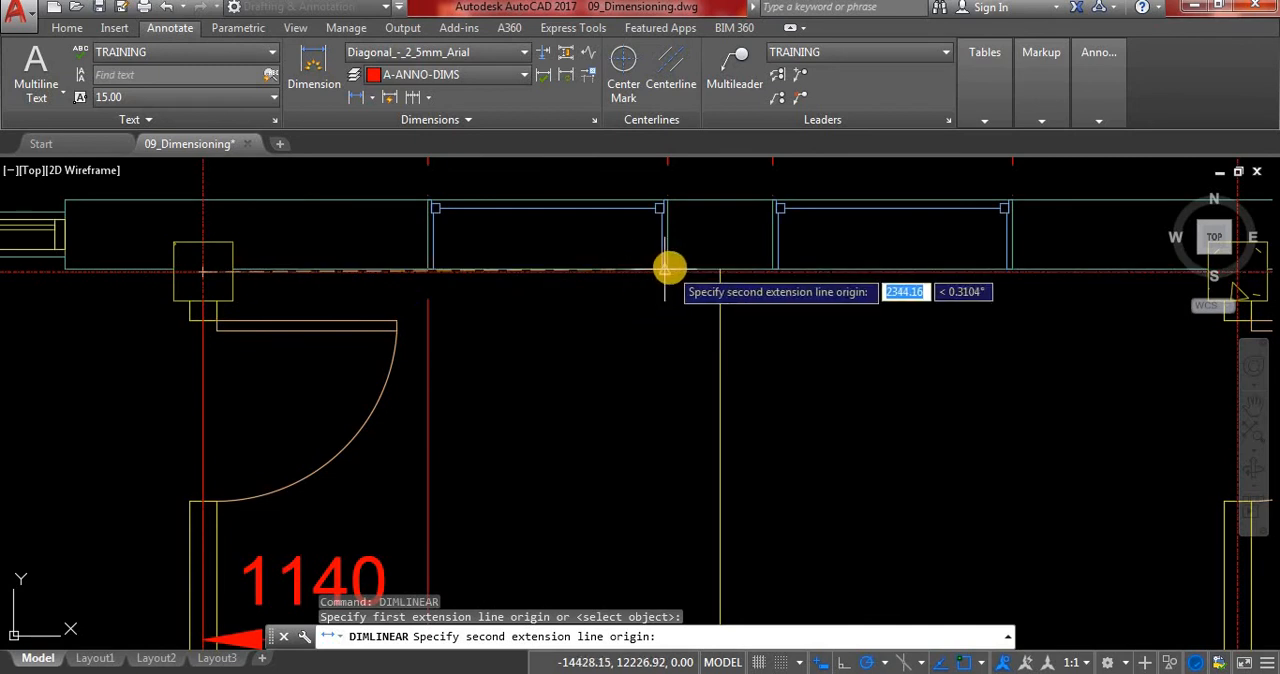
{"action": "scroll", "coordinate": [664, 268], "scroll_direction": "up", "scroll_amount": 3}
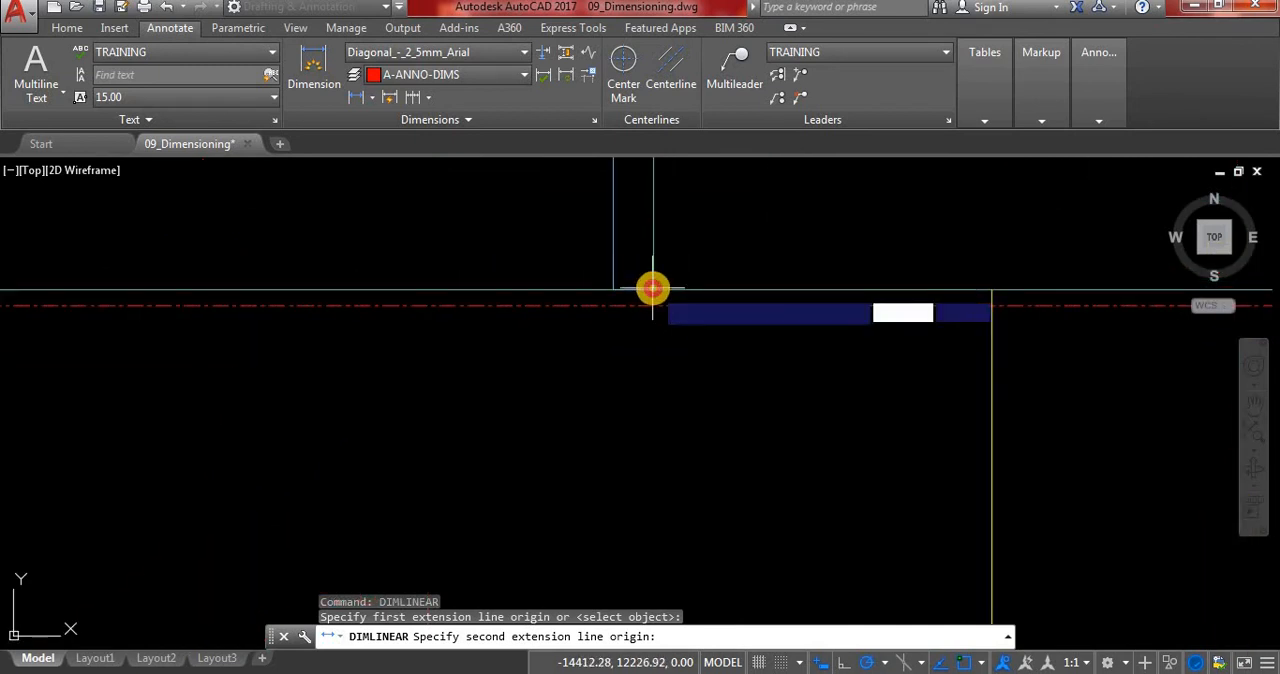
{"action": "left_click", "coordinate": [651, 289]}
{"action": "scroll", "coordinate": [651, 334], "scroll_direction": "down", "scroll_amount": 8}
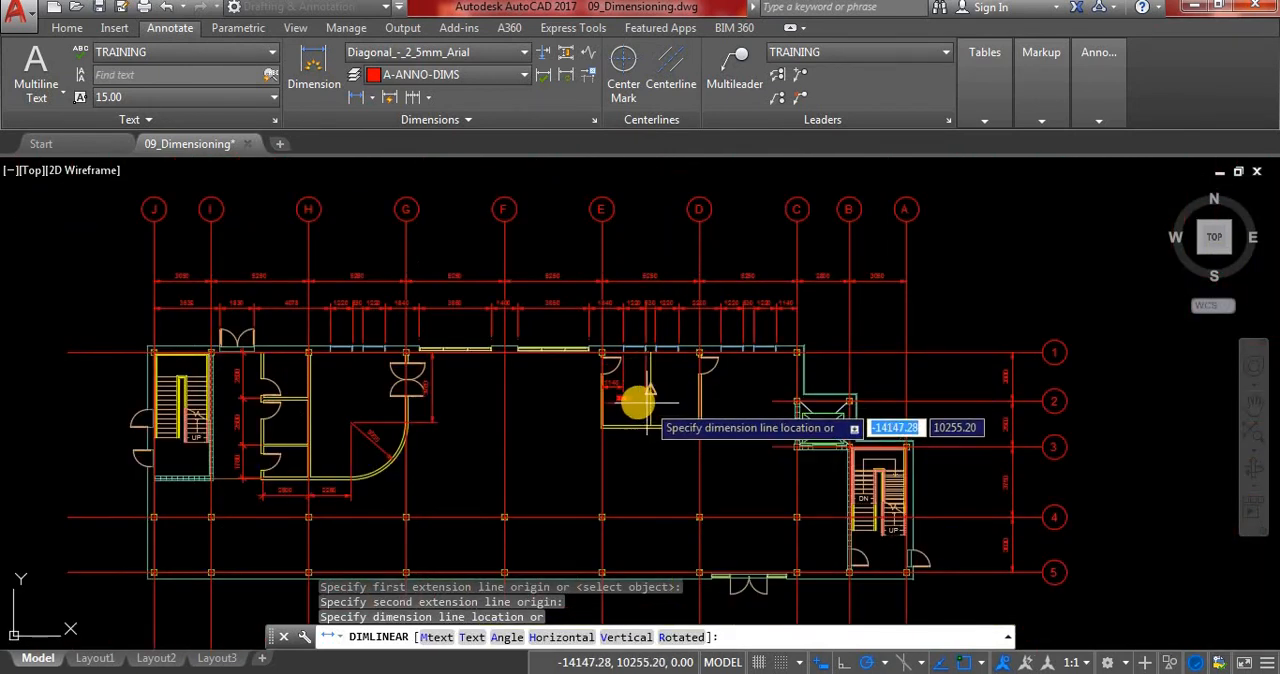
{"action": "scroll", "coordinate": [640, 402], "scroll_direction": "up", "scroll_amount": 8}
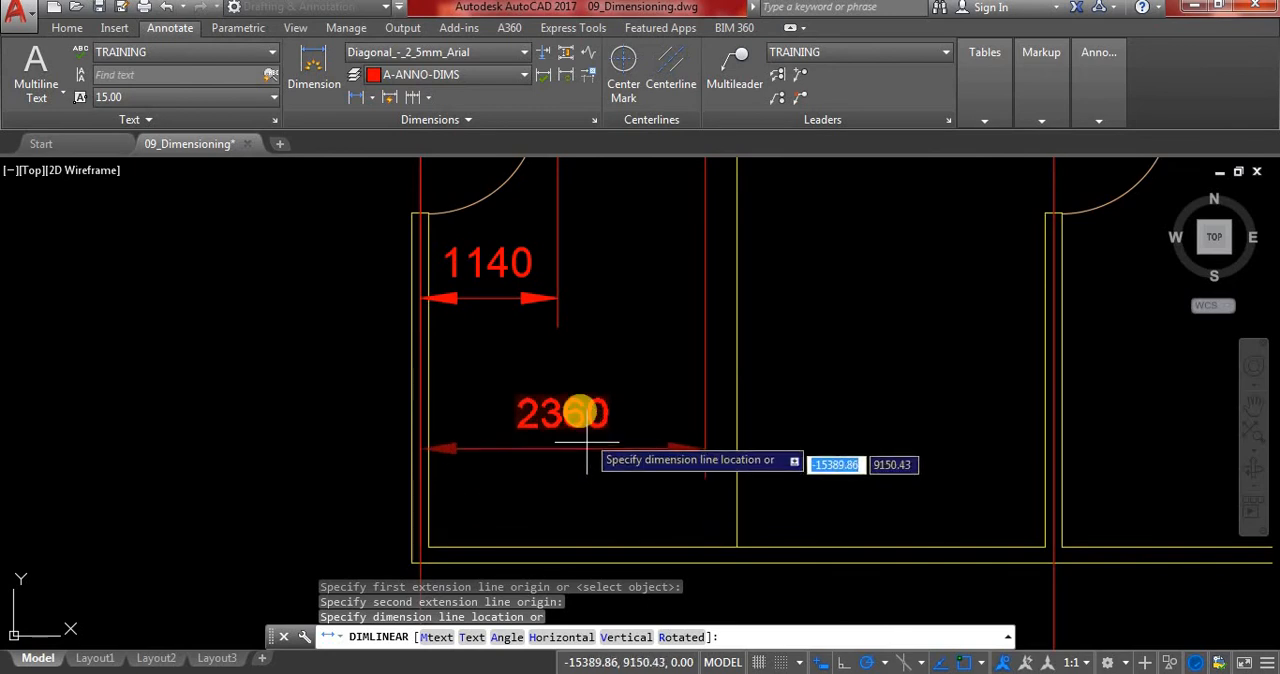
{"action": "left_click", "coordinate": [577, 394]}
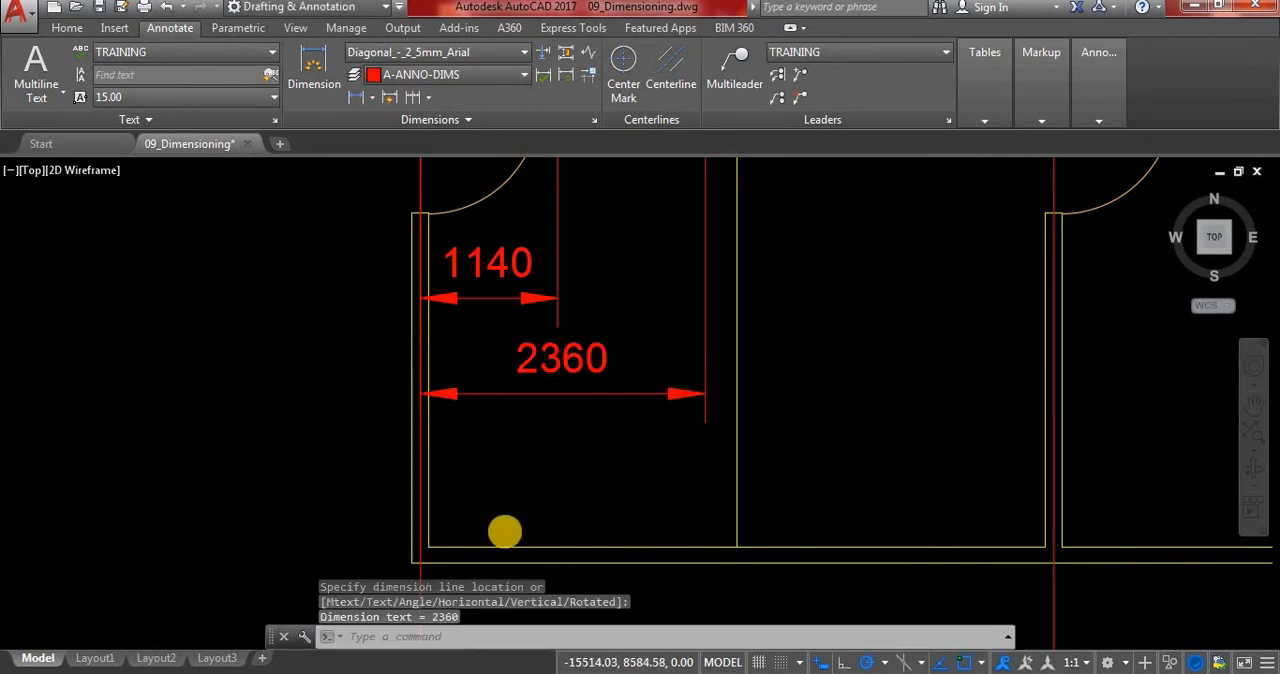
Add a third linear dimension from the same grid intersection to the far edge of the second window, placed just above the room's lower wall.
{"action": "scroll", "coordinate": [505, 527], "scroll_direction": "down", "scroll_amount": 5}
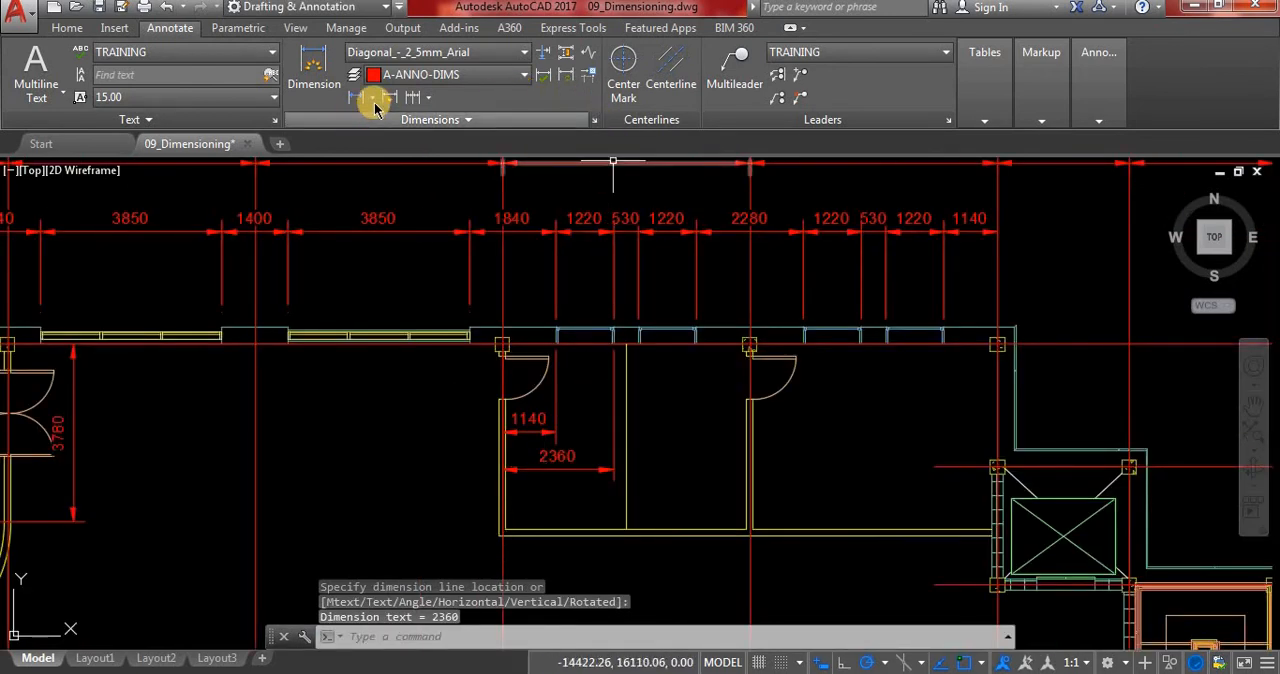
{"action": "right_click", "coordinate": [668, 459]}
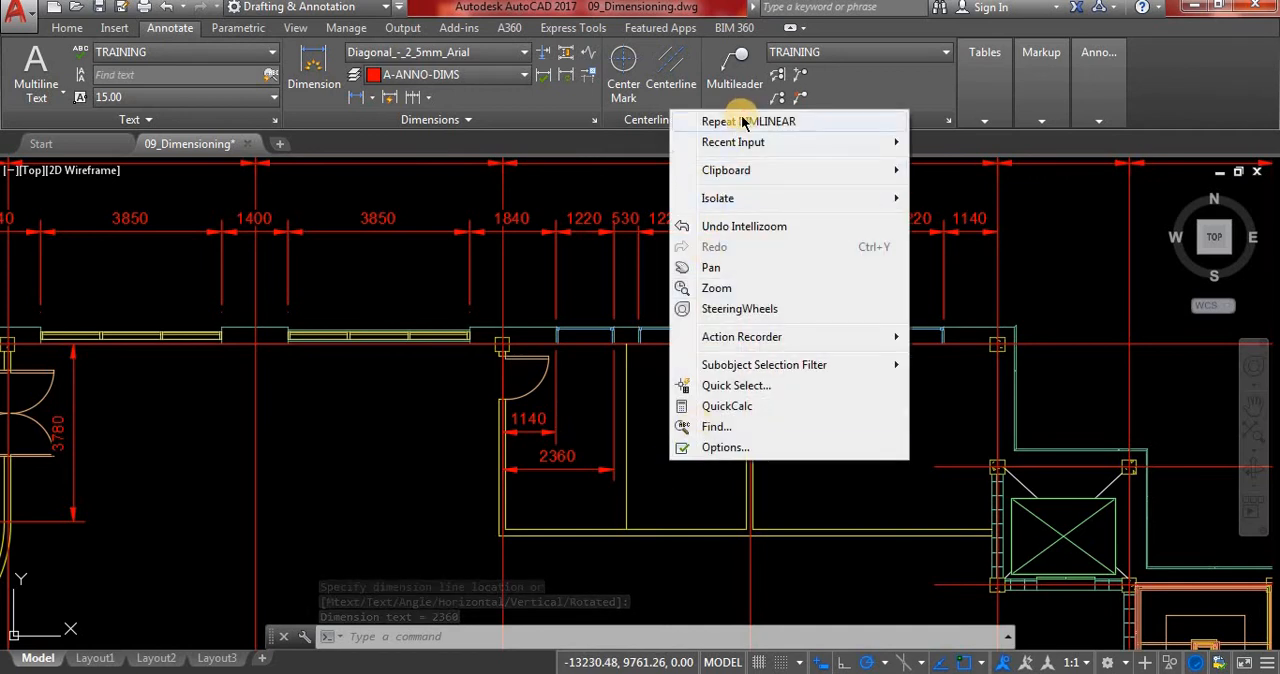
{"action": "left_click", "coordinate": [740, 121]}
{"action": "scroll", "coordinate": [490, 340], "scroll_direction": "up", "scroll_amount": 5}
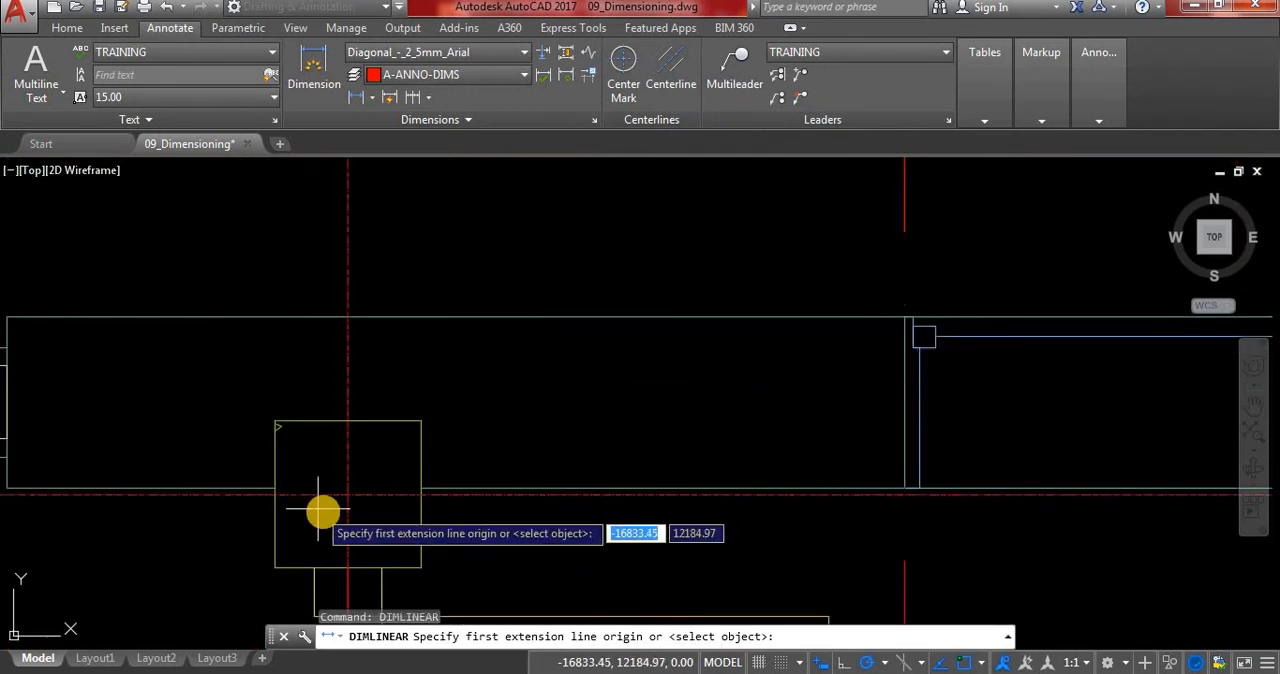
{"action": "left_click", "coordinate": [348, 491]}
{"action": "scroll", "coordinate": [258, 478], "scroll_direction": "down", "scroll_amount": 4}
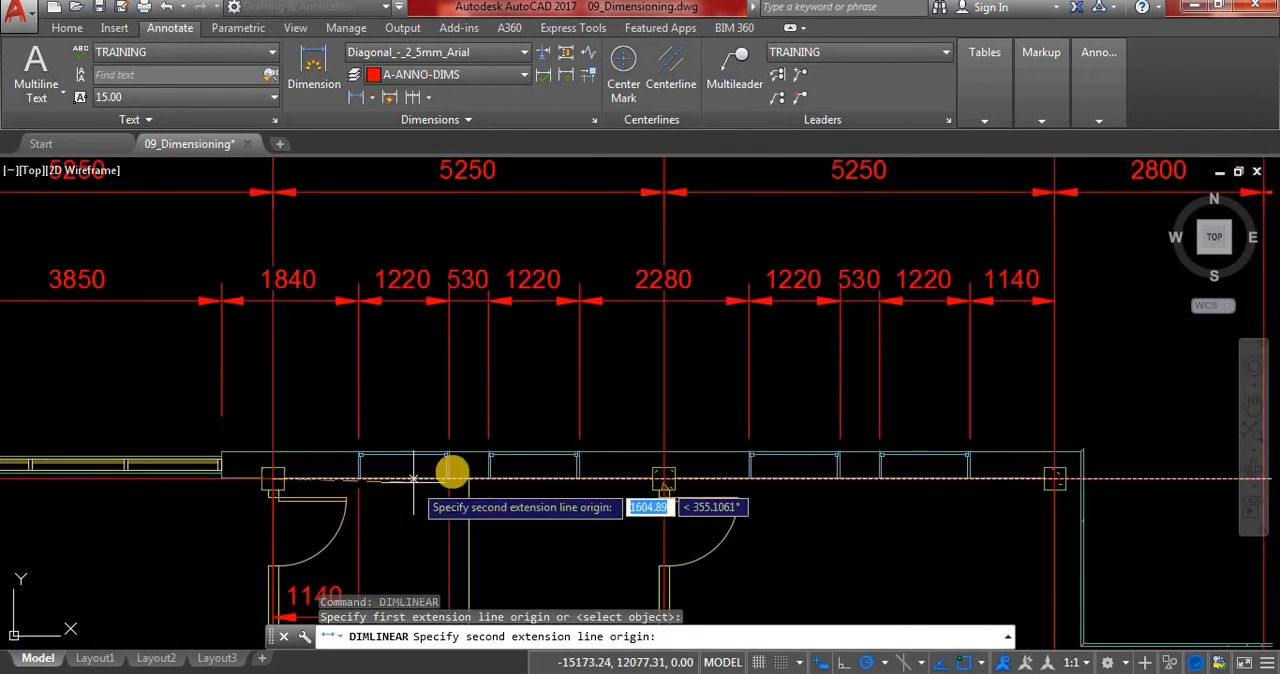
{"action": "scroll", "coordinate": [451, 471], "scroll_direction": "up", "scroll_amount": 4}
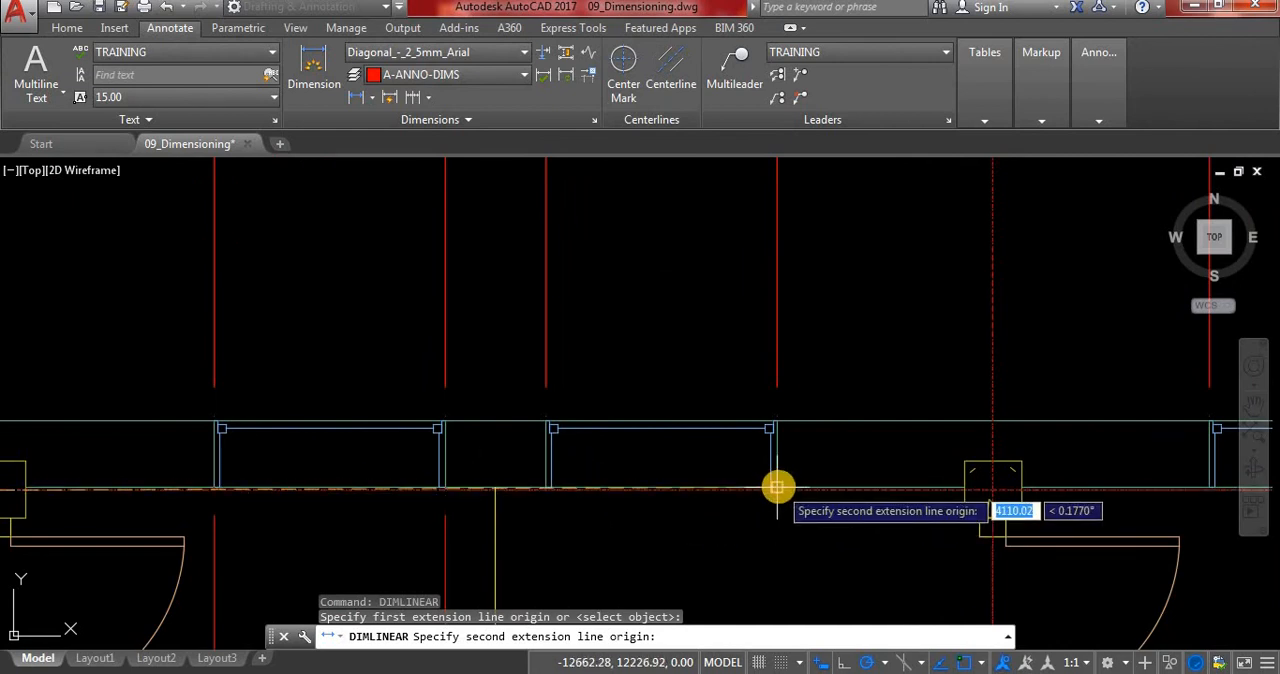
{"action": "scroll", "coordinate": [771, 488], "scroll_direction": "up", "scroll_amount": 4}
{"action": "left_click", "coordinate": [762, 499]}
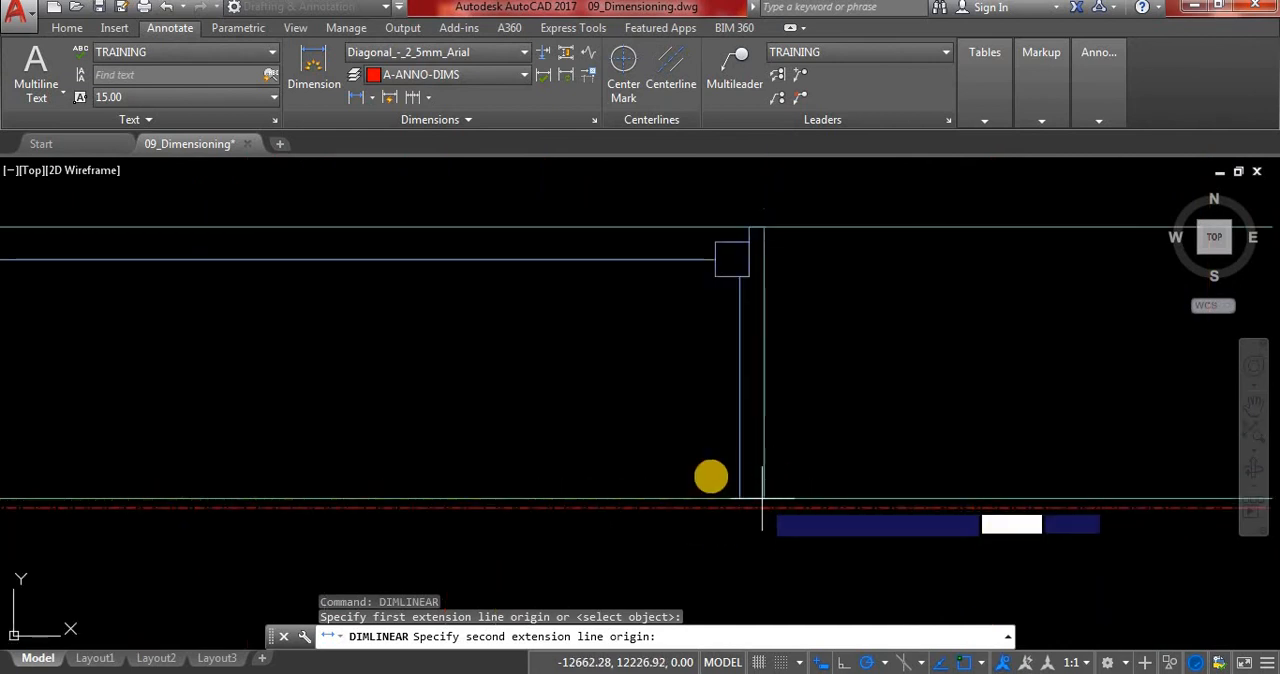
{"action": "scroll", "coordinate": [705, 480], "scroll_direction": "down", "scroll_amount": 5}
{"action": "scroll", "coordinate": [620, 530], "scroll_direction": "up", "scroll_amount": 5}
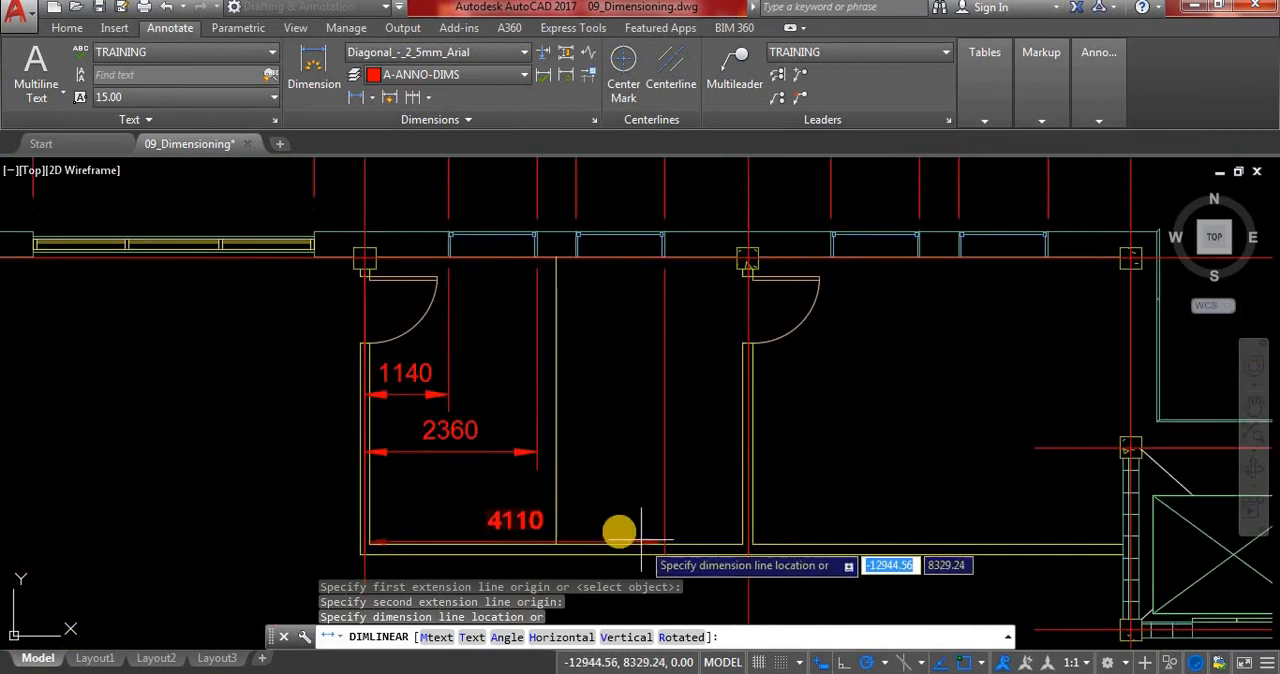
{"action": "left_click", "coordinate": [611, 527]}
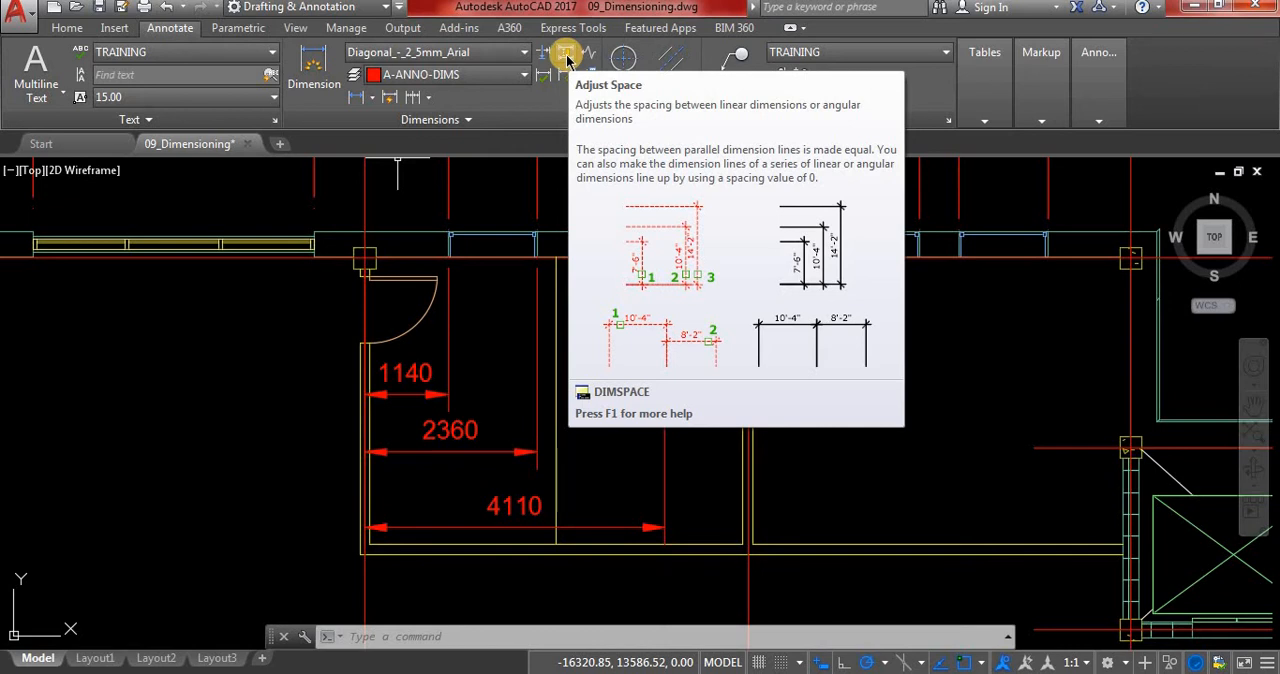
{"action": "left_click", "coordinate": [566, 58]}
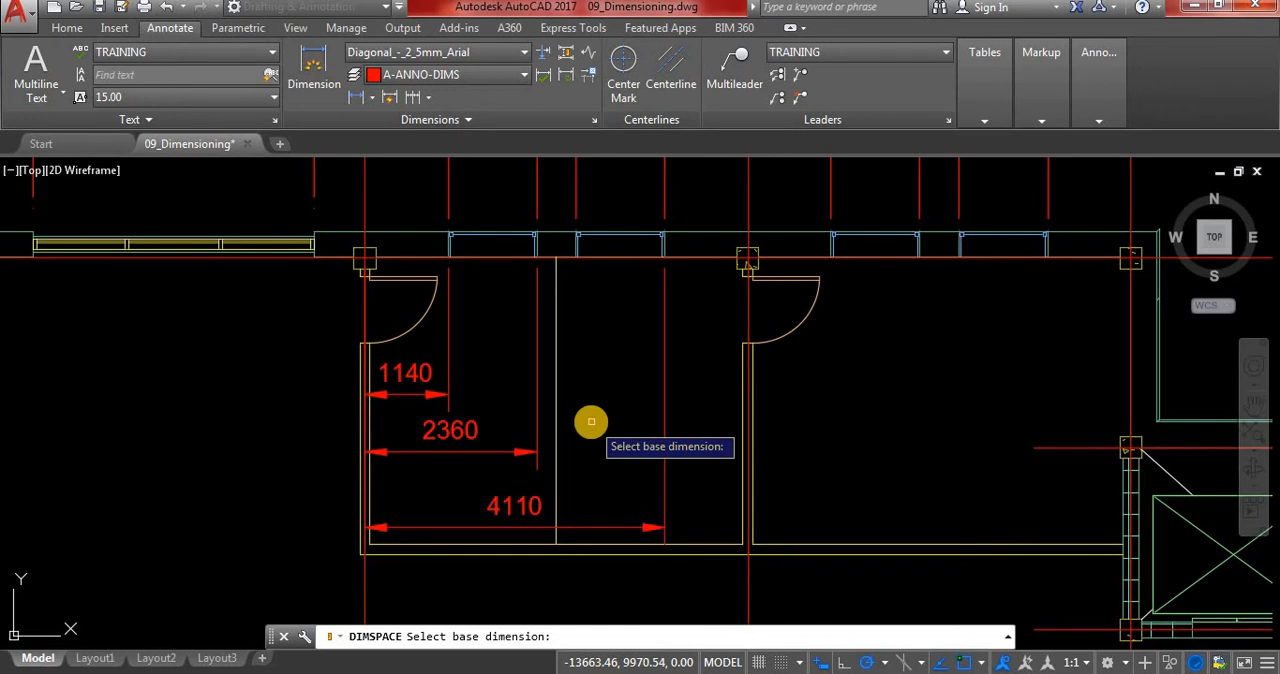
{"action": "left_click", "coordinate": [414, 396]}
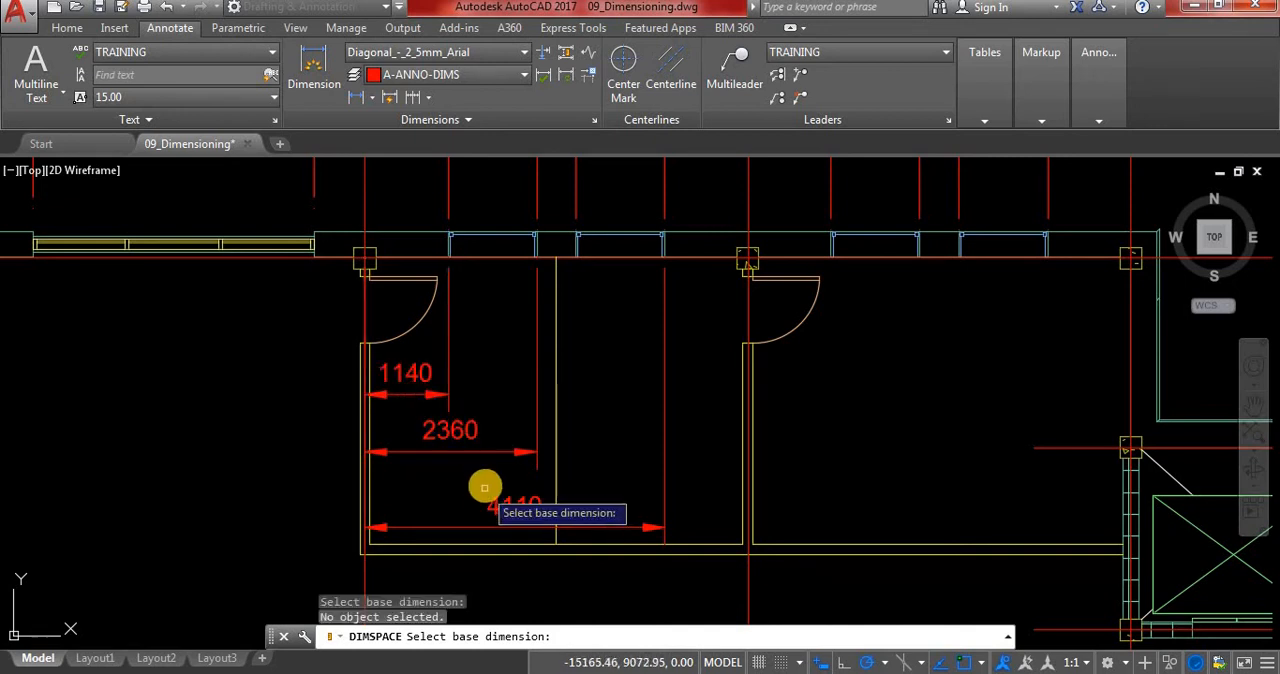
{"action": "left_click", "coordinate": [417, 398]}
{"action": "left_click", "coordinate": [415, 393]}
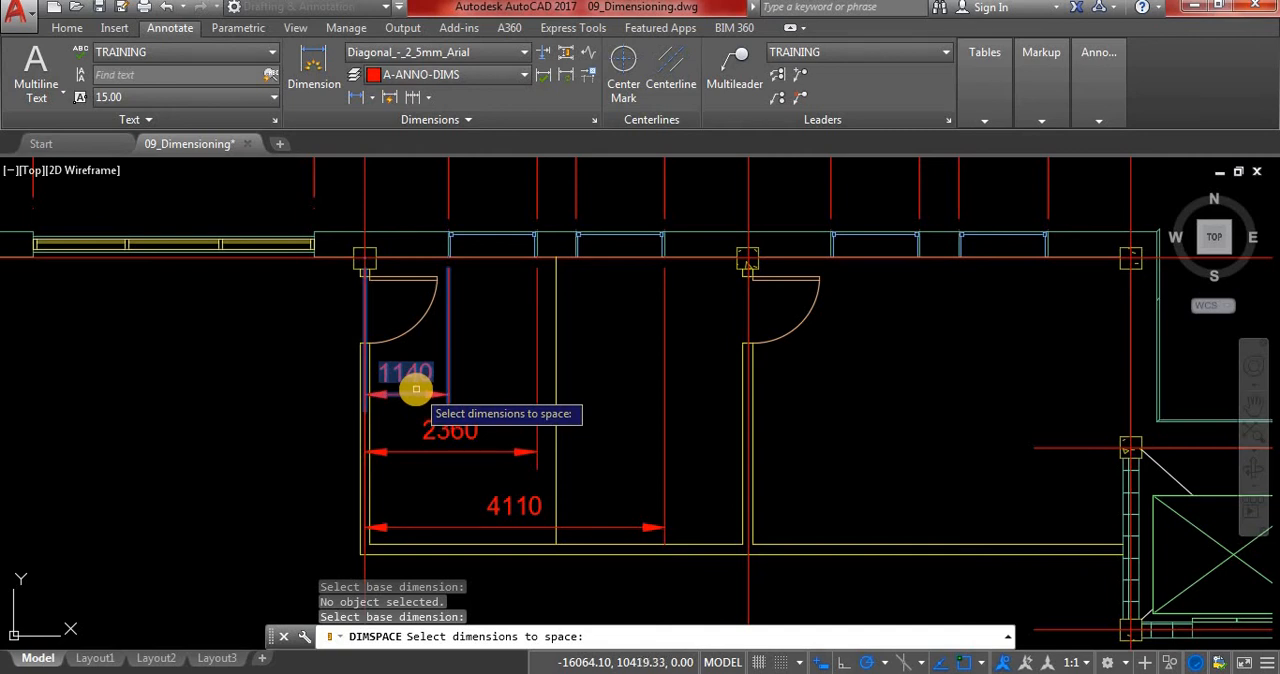
{"action": "left_click", "coordinate": [436, 451]}
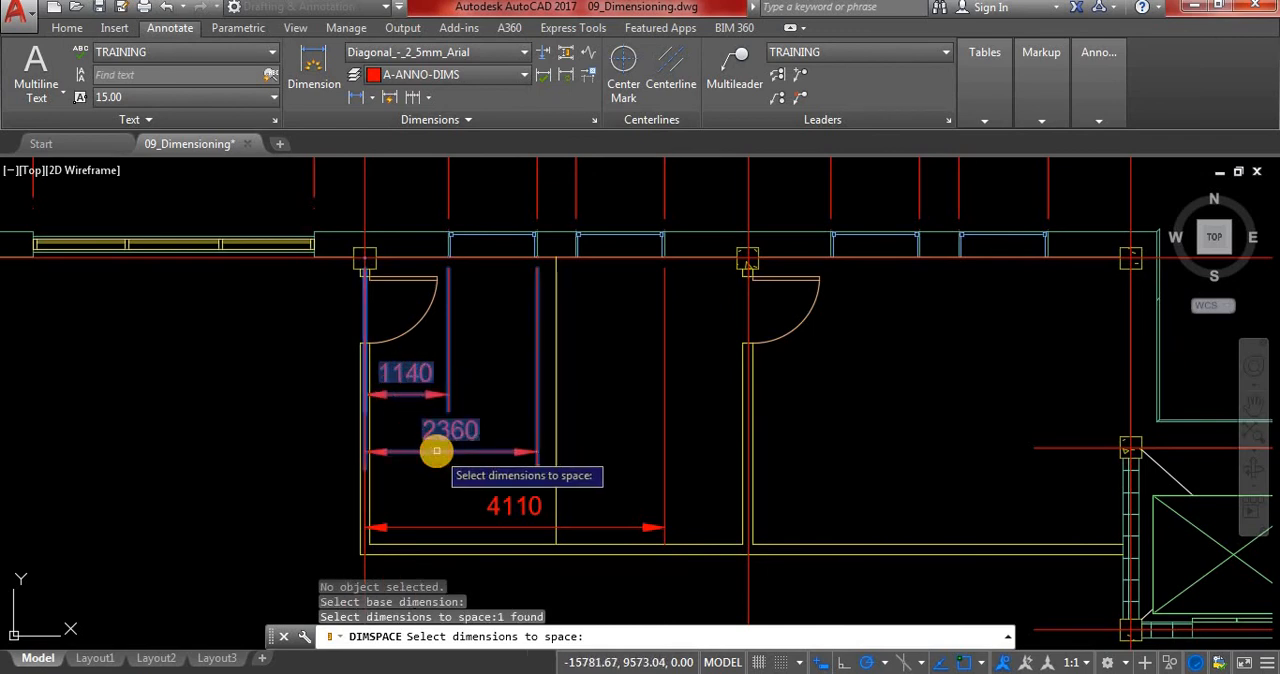
{"action": "left_click", "coordinate": [474, 528]}
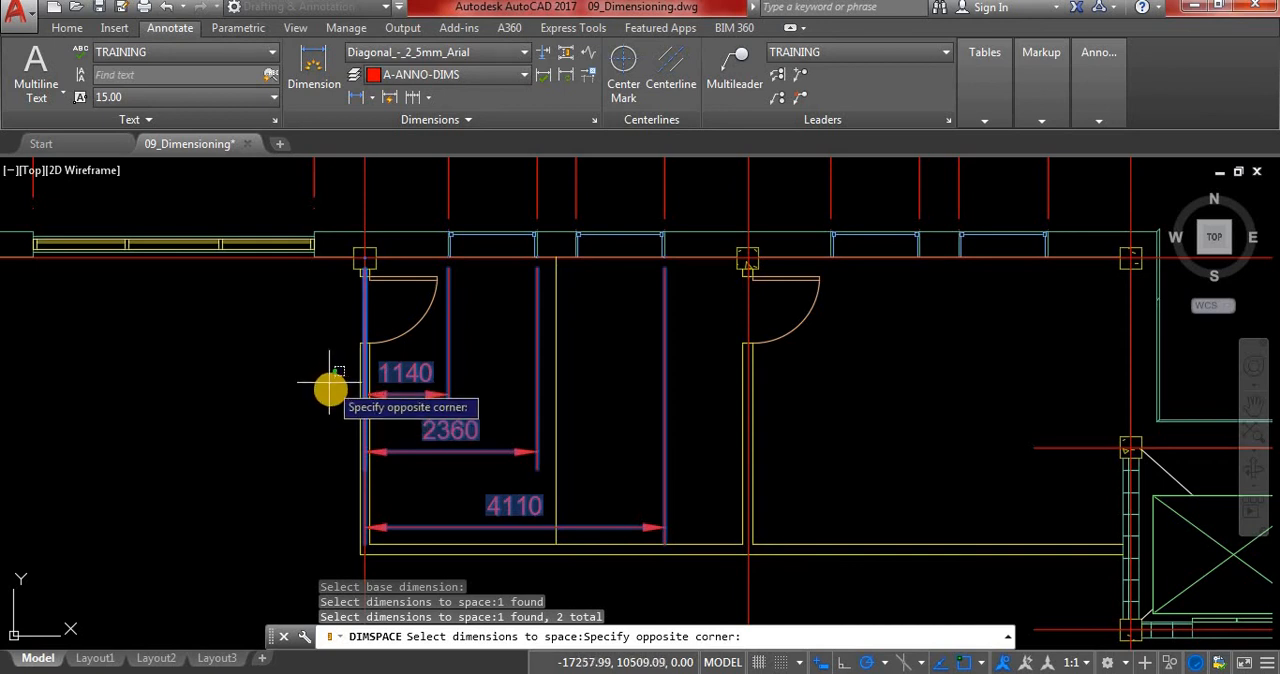
{"action": "key", "text": "Escape"}
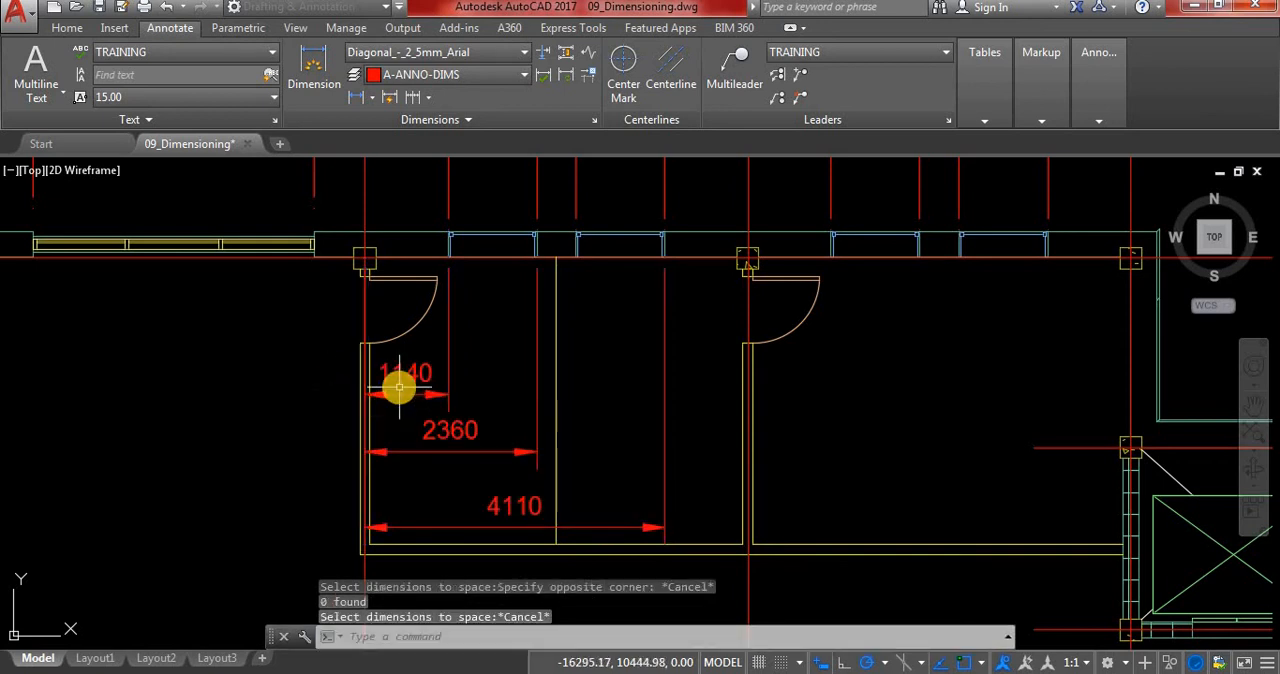
{"action": "key", "text": "Escape"}
{"action": "key", "text": "Escape"}
{"action": "key", "text": "Escape"}
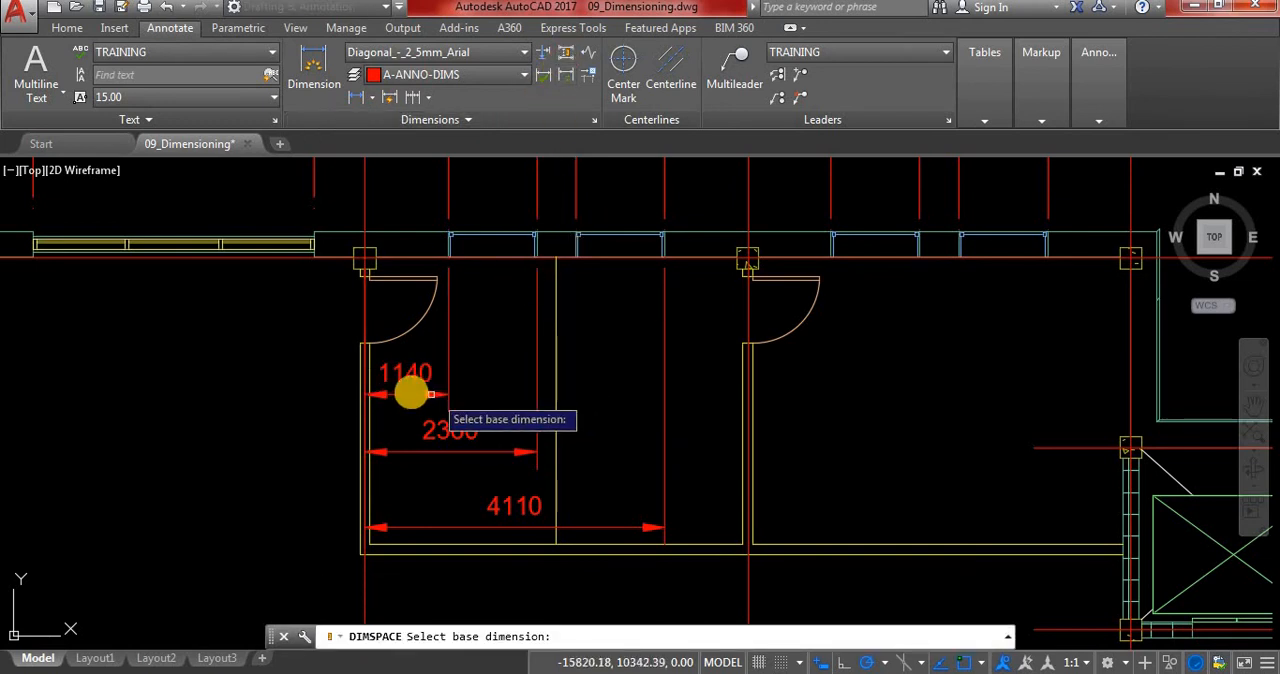
Space the 2360 and 4110 dimensions evenly from the 1140 base dimension using Adjust Space with a value of 700.
{"action": "left_click", "coordinate": [410, 373]}
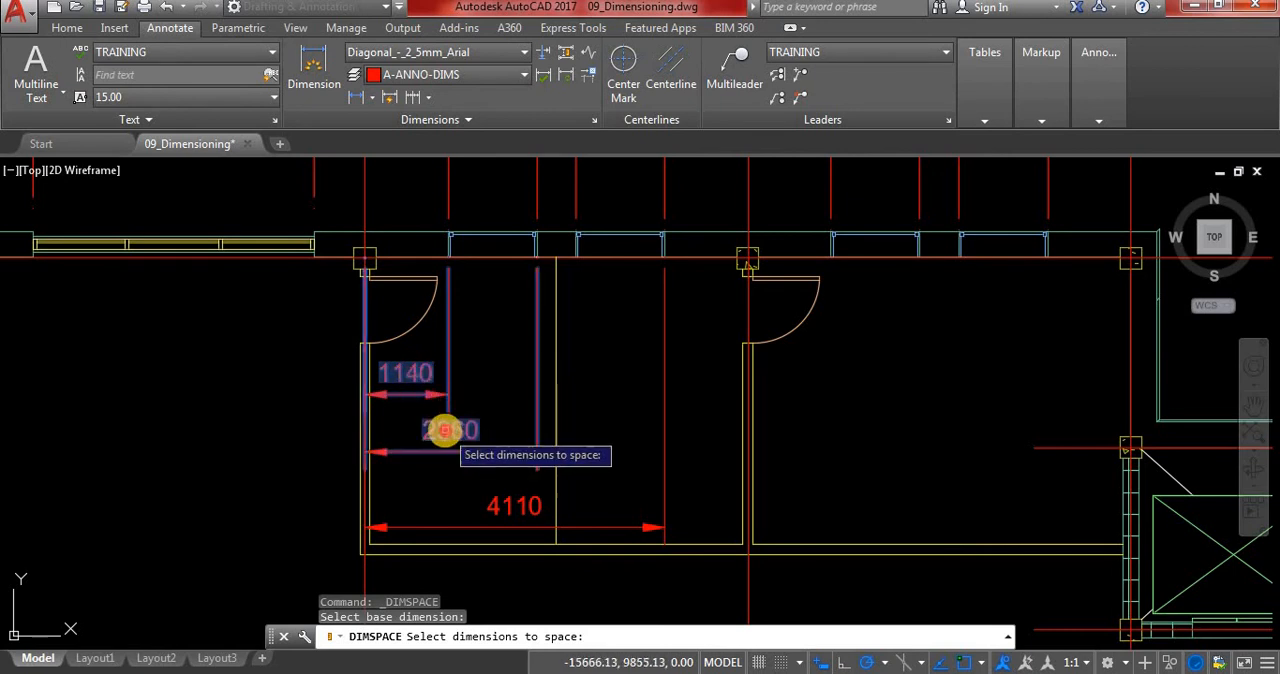
{"action": "left_click", "coordinate": [443, 429]}
{"action": "left_click", "coordinate": [499, 511]}
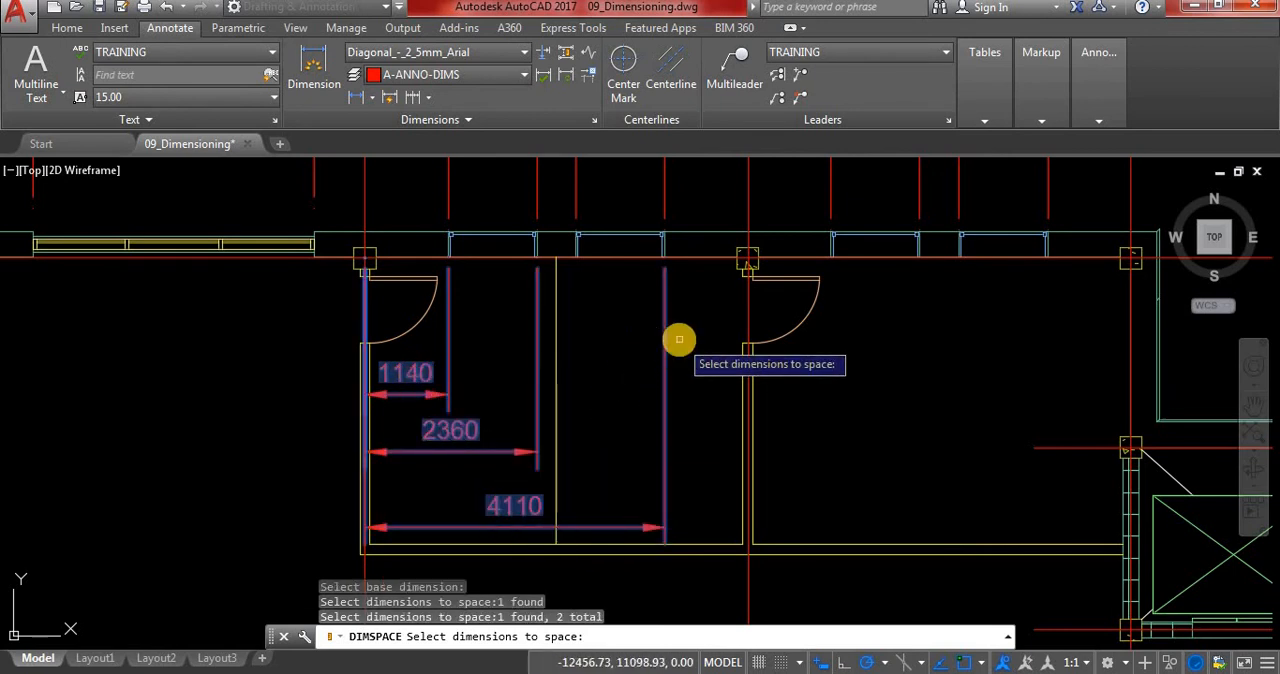
{"action": "key", "text": "Return"}
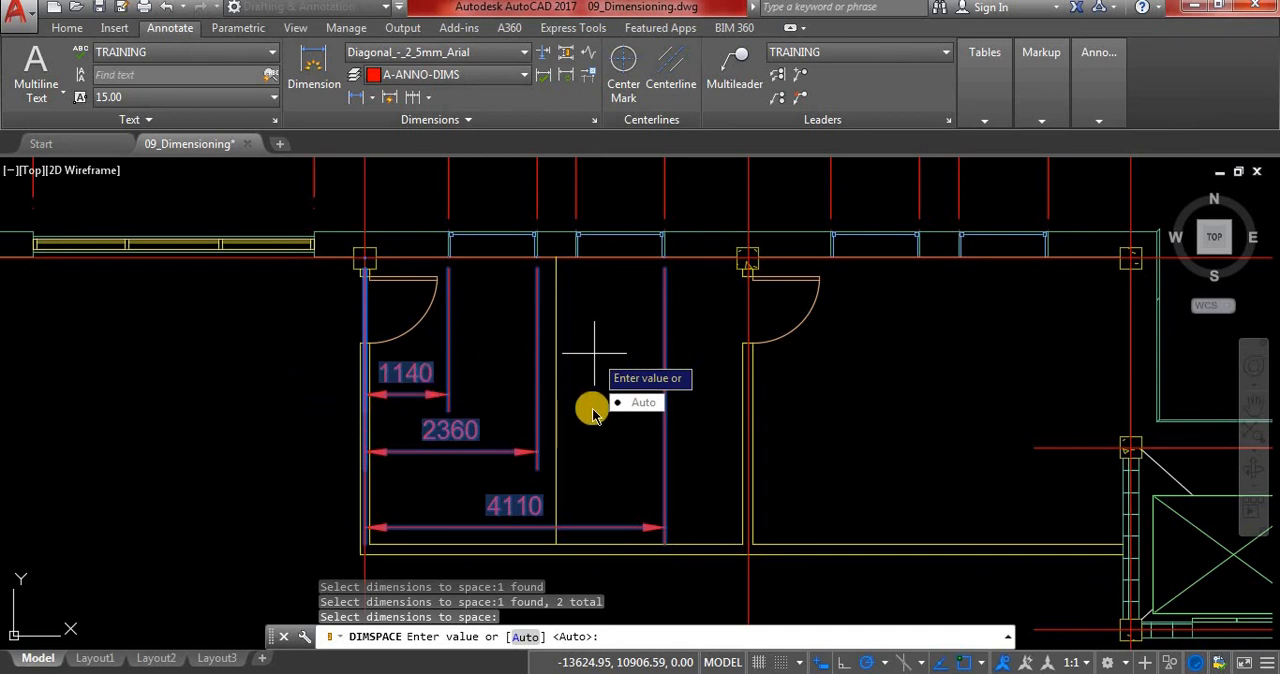
{"action": "key", "text": "Return"}
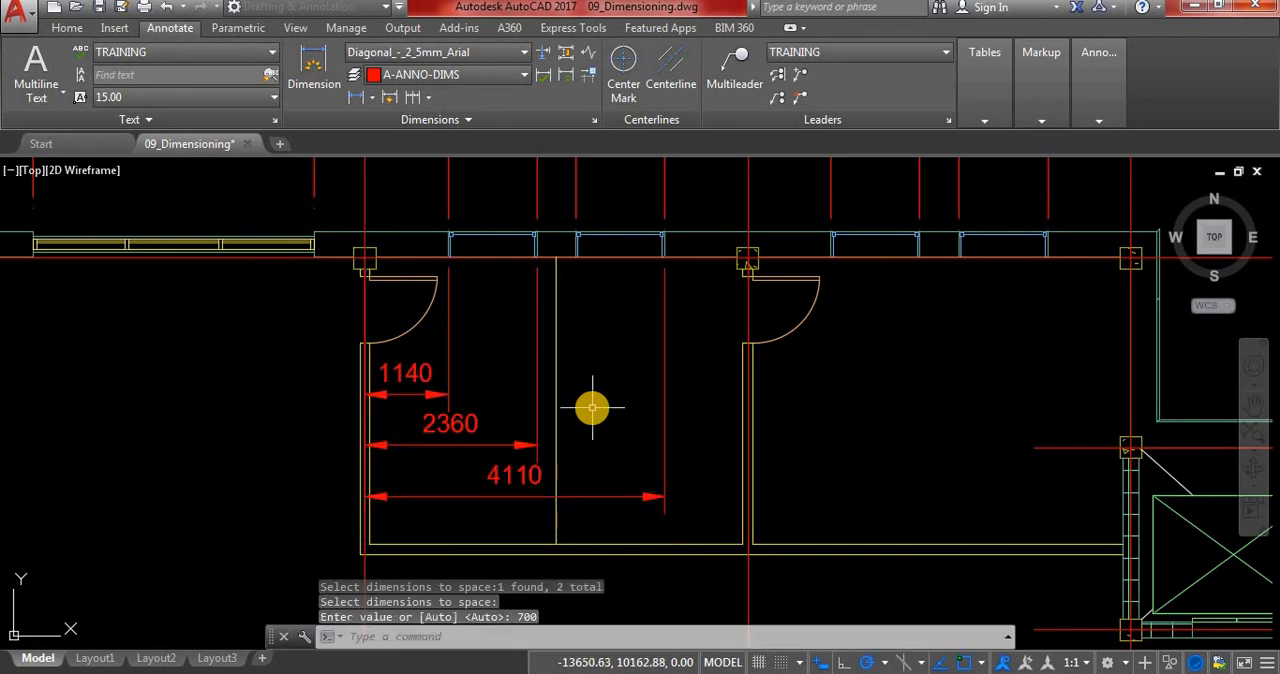